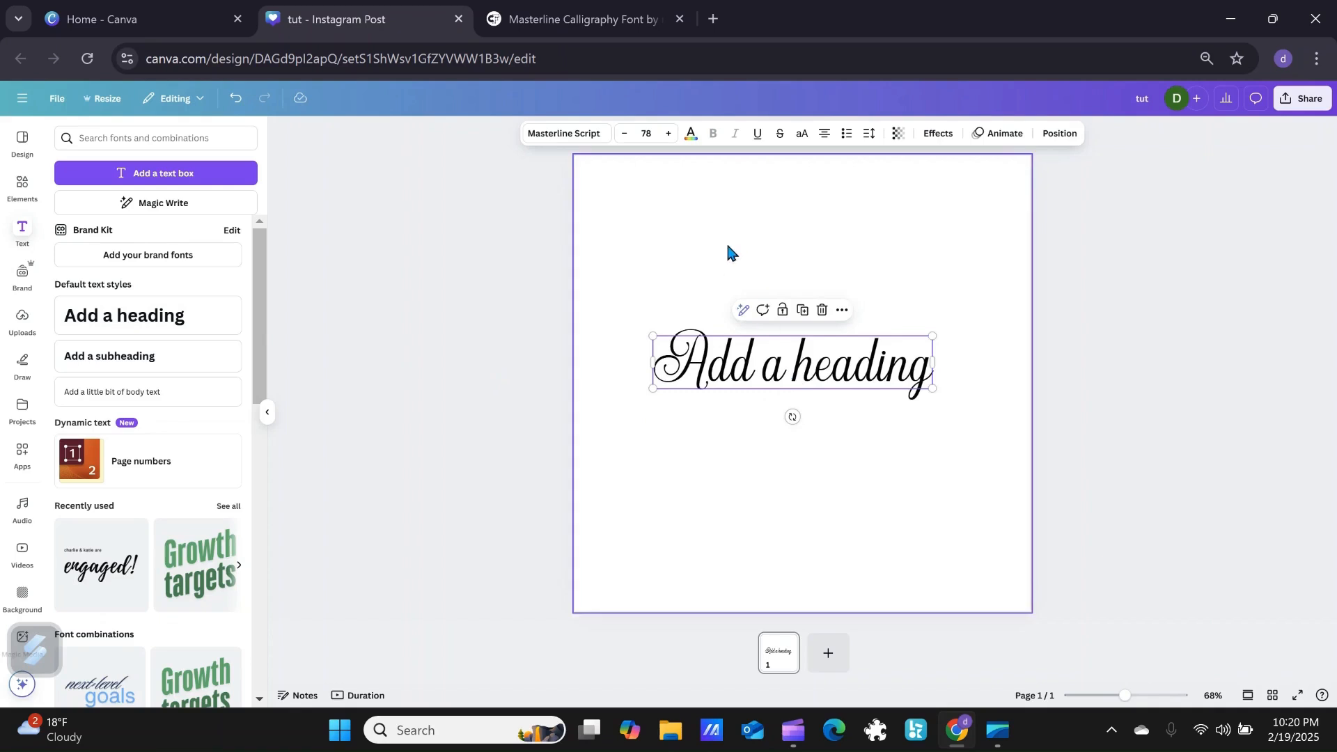
- View the Masterline Calligraphy Font product page in the browser and return to the Canva design
{"action": "left_click", "coordinate": [621, 15]}
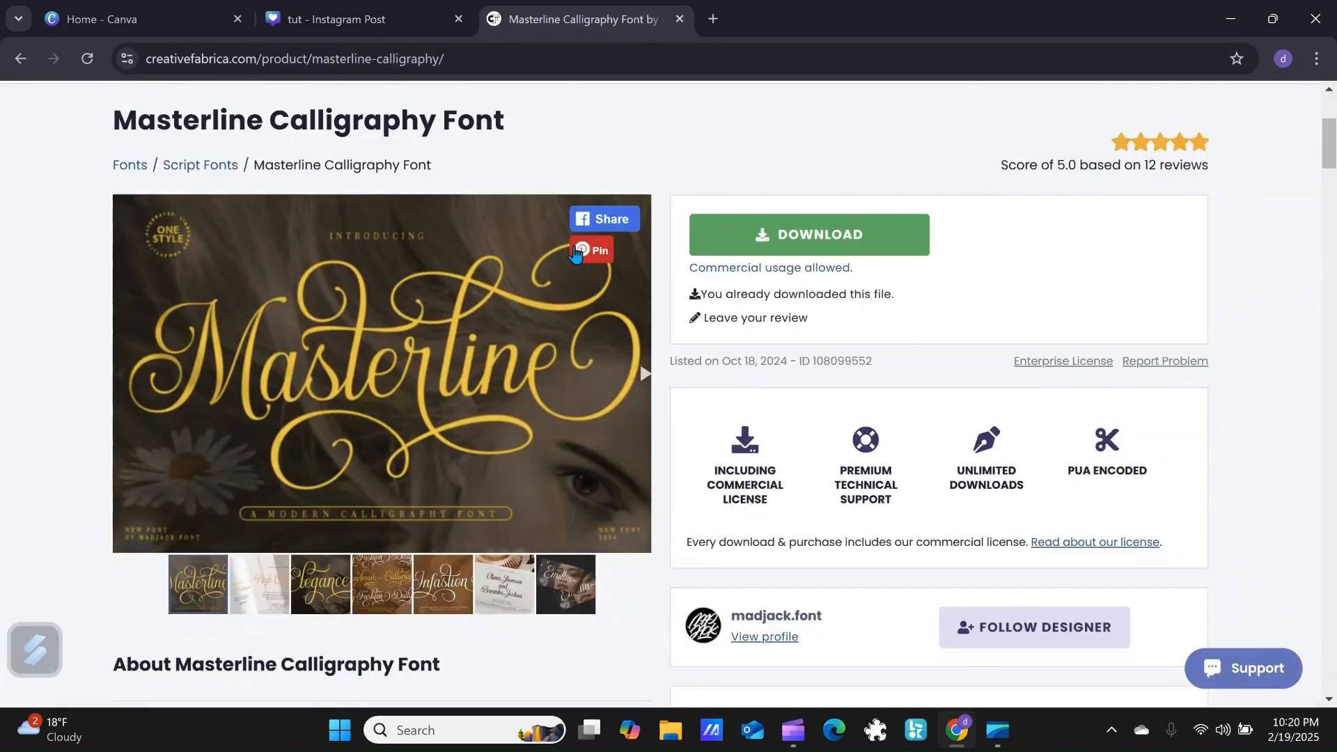
{"action": "left_click", "coordinate": [411, 21]}
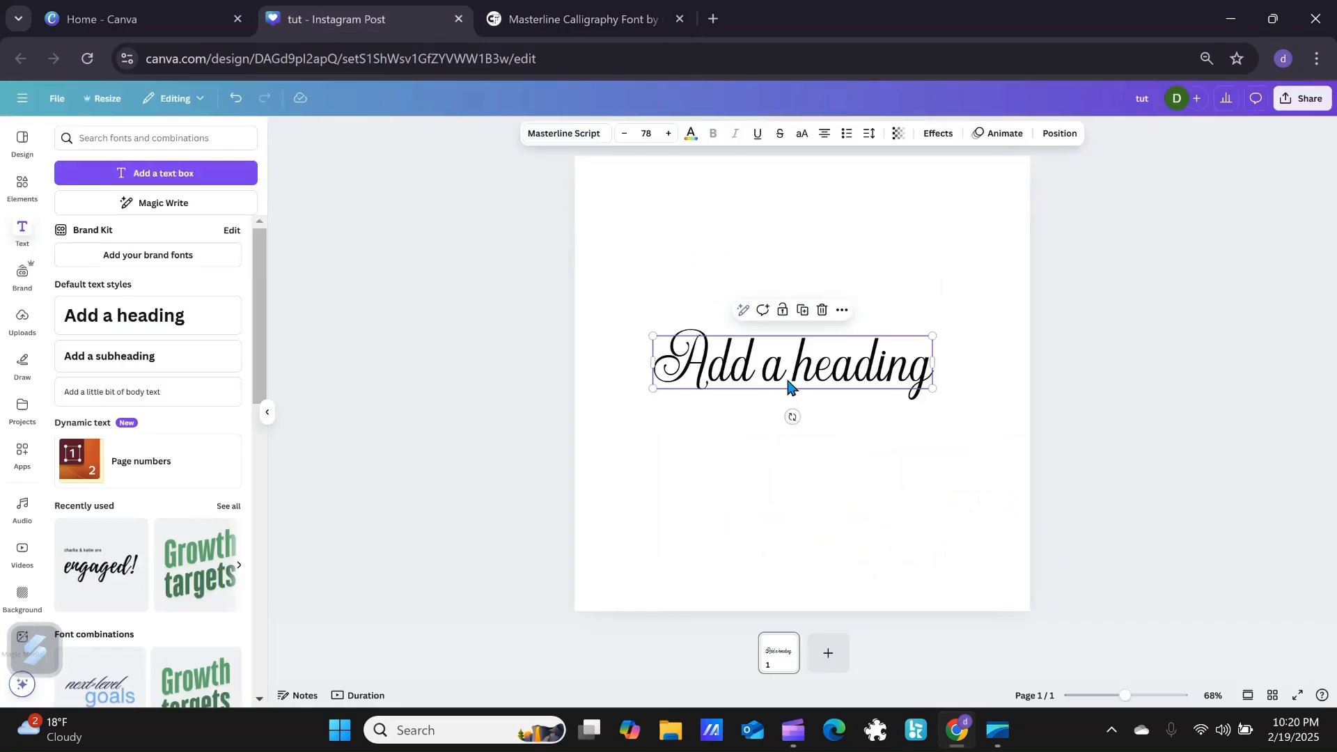
- Search Windows for "Character map" and open the Character Map app
{"action": "left_click", "coordinate": [349, 741]}
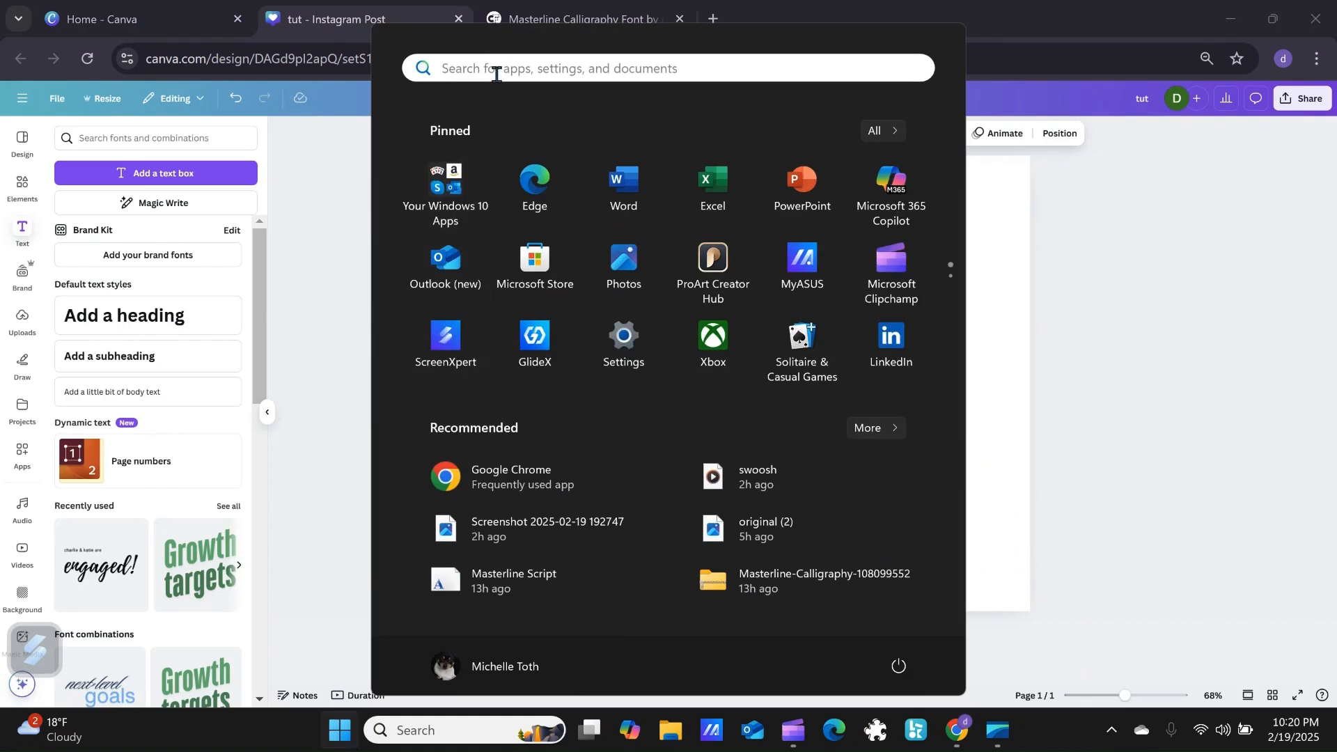
{"action": "left_click", "coordinate": [497, 69]}
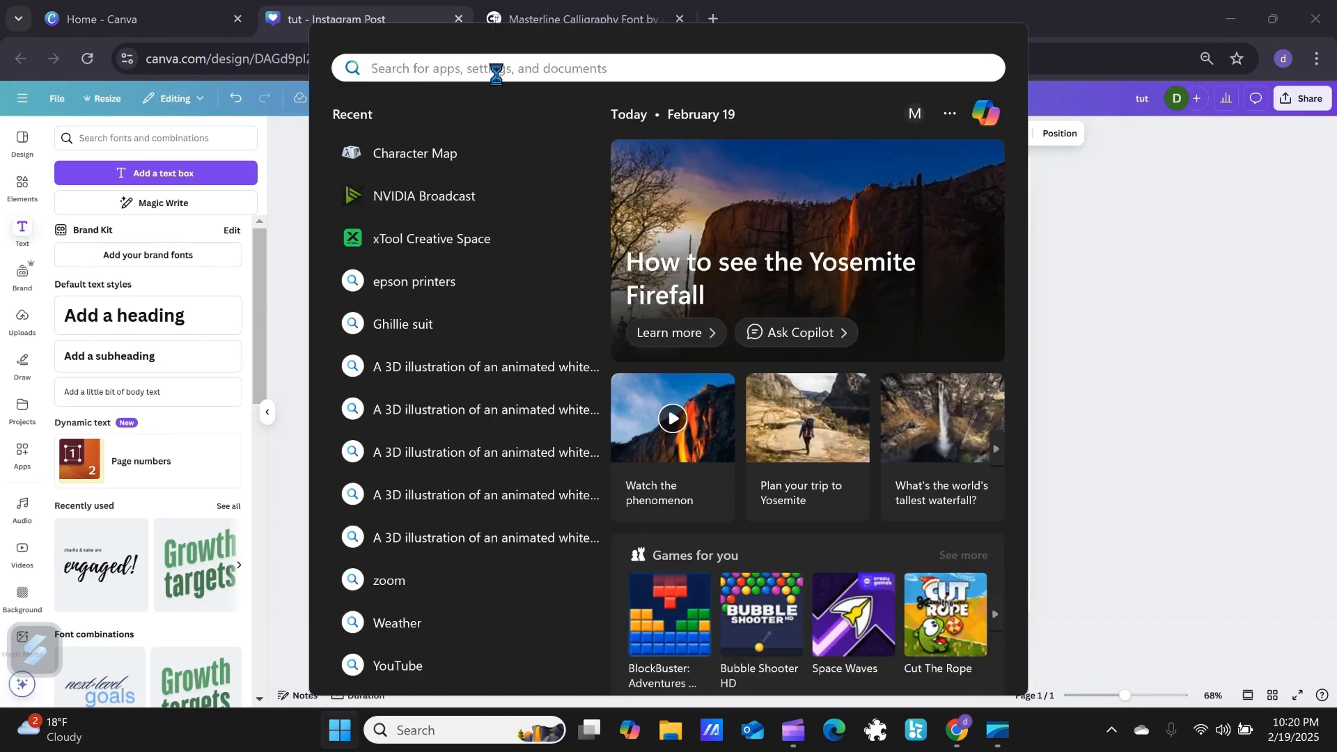
{"action": "type", "text": "Chara"}
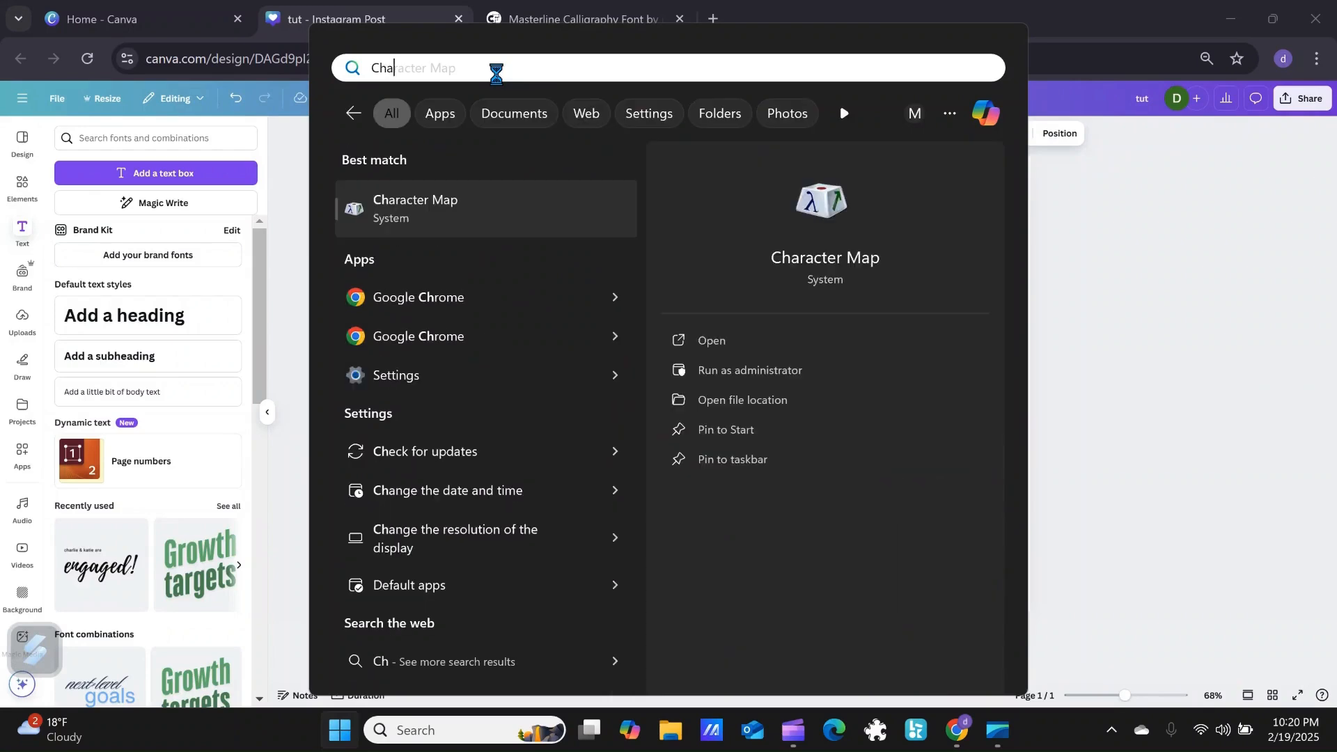
{"action": "type", "text": "cter"}
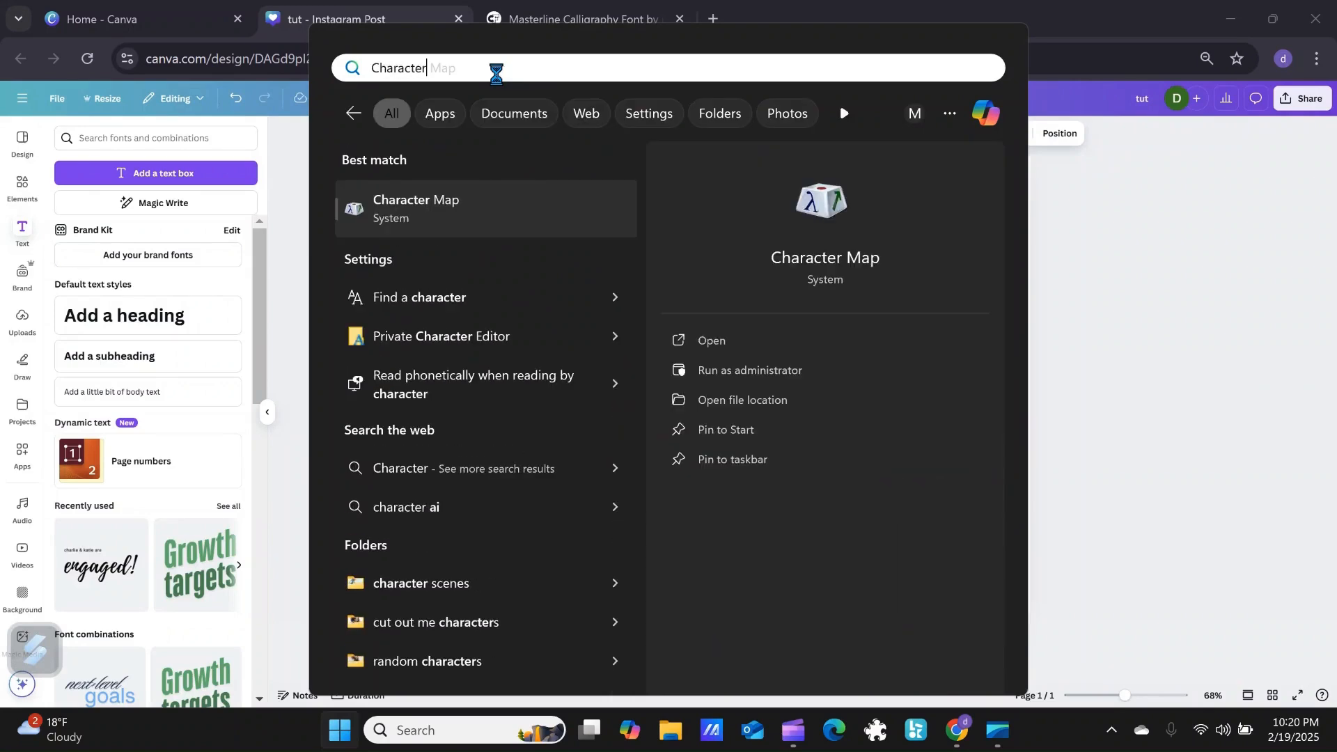
{"action": "type", "text": " map"}
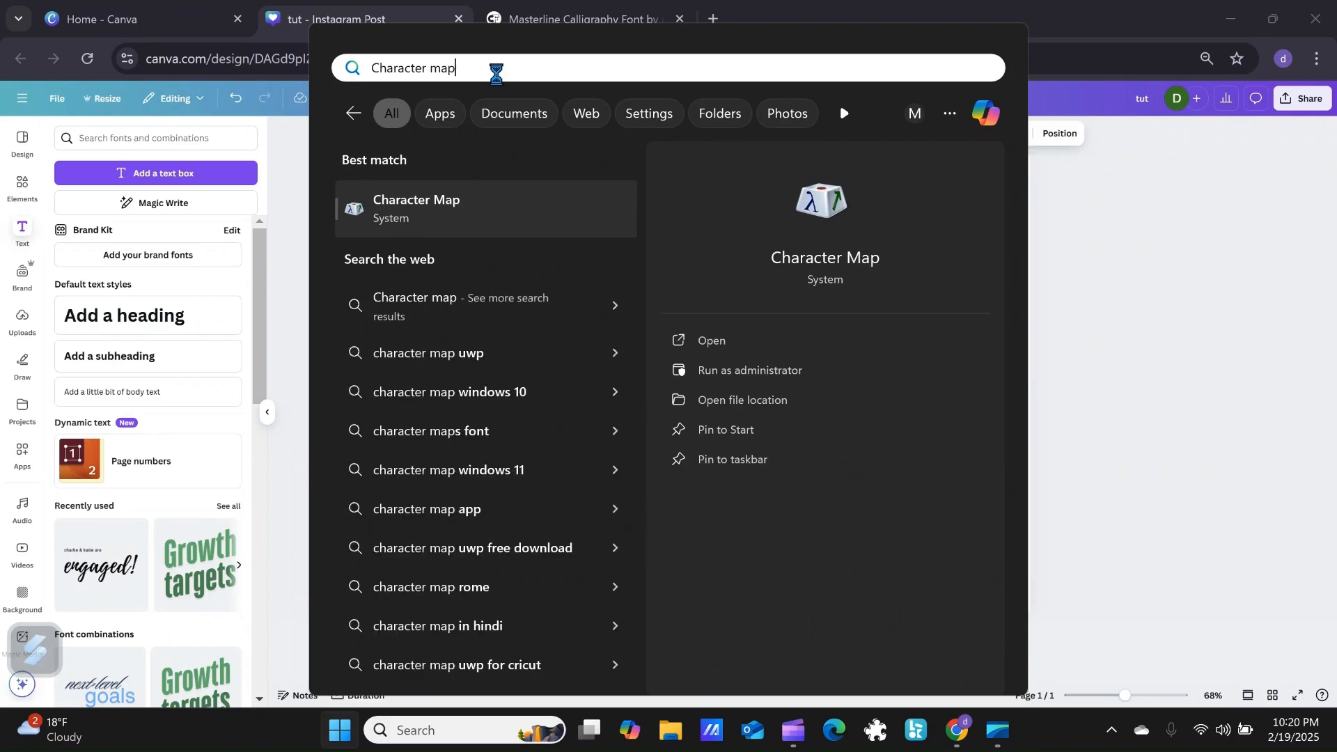
{"action": "key", "text": "Return"}
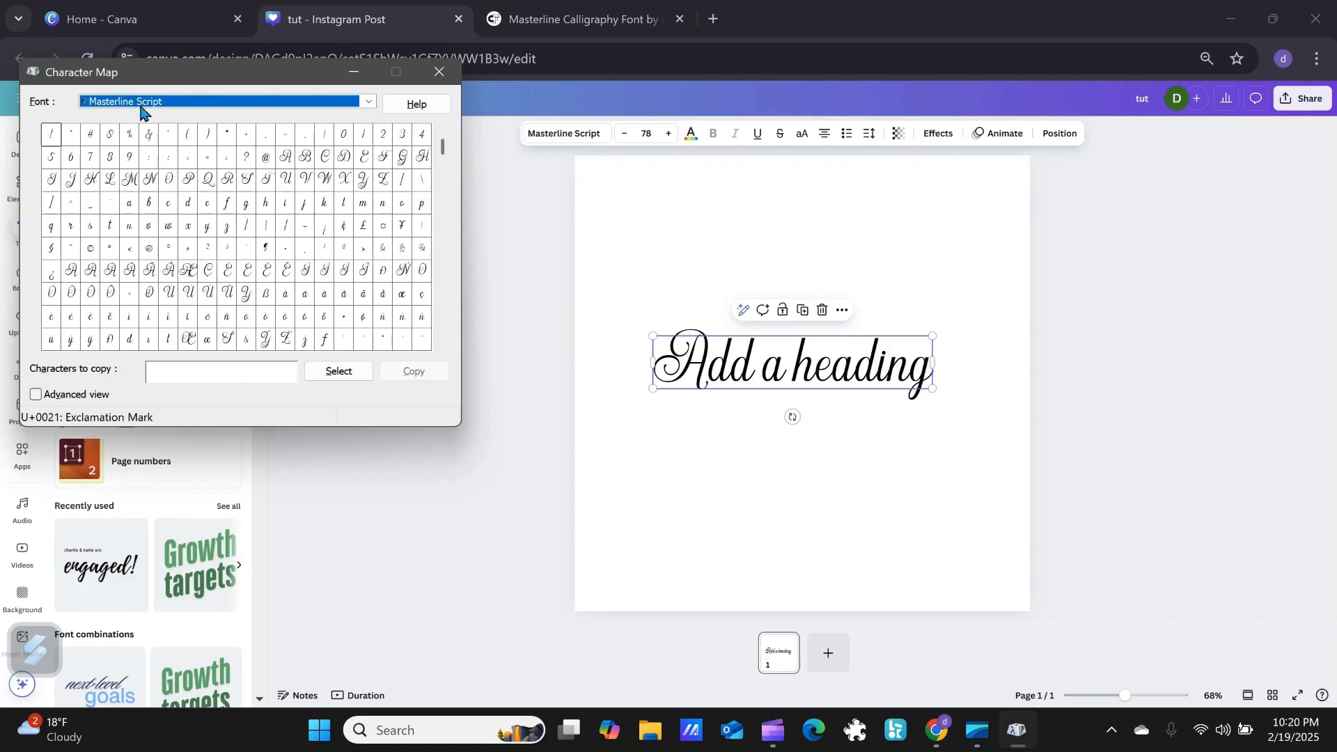
- Look through Character Map's font list and keep Masterline Script as the font
{"action": "left_click", "coordinate": [368, 102]}
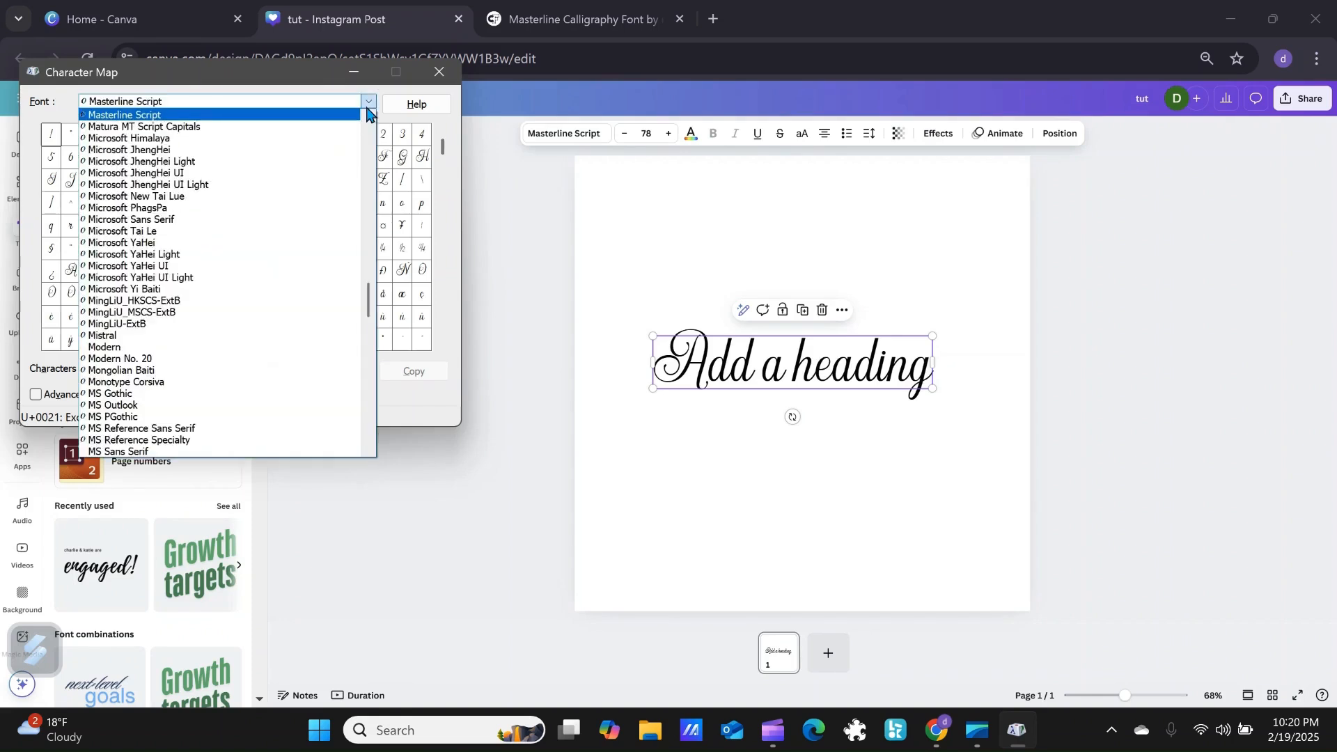
{"action": "scroll", "coordinate": [202, 302], "scroll_direction": "down", "scroll_amount": 2}
{"action": "scroll", "coordinate": [203, 302], "scroll_direction": "up", "scroll_amount": 2}
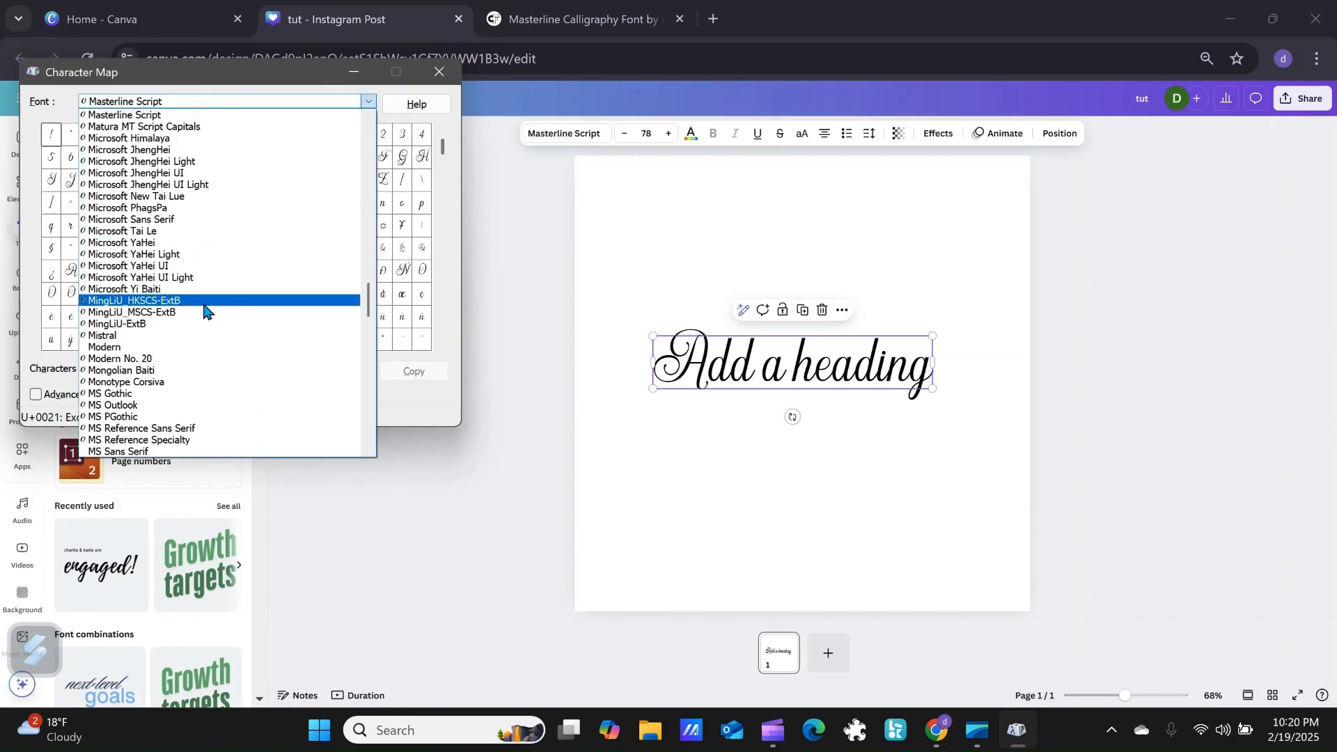
{"action": "left_click", "coordinate": [247, 105]}
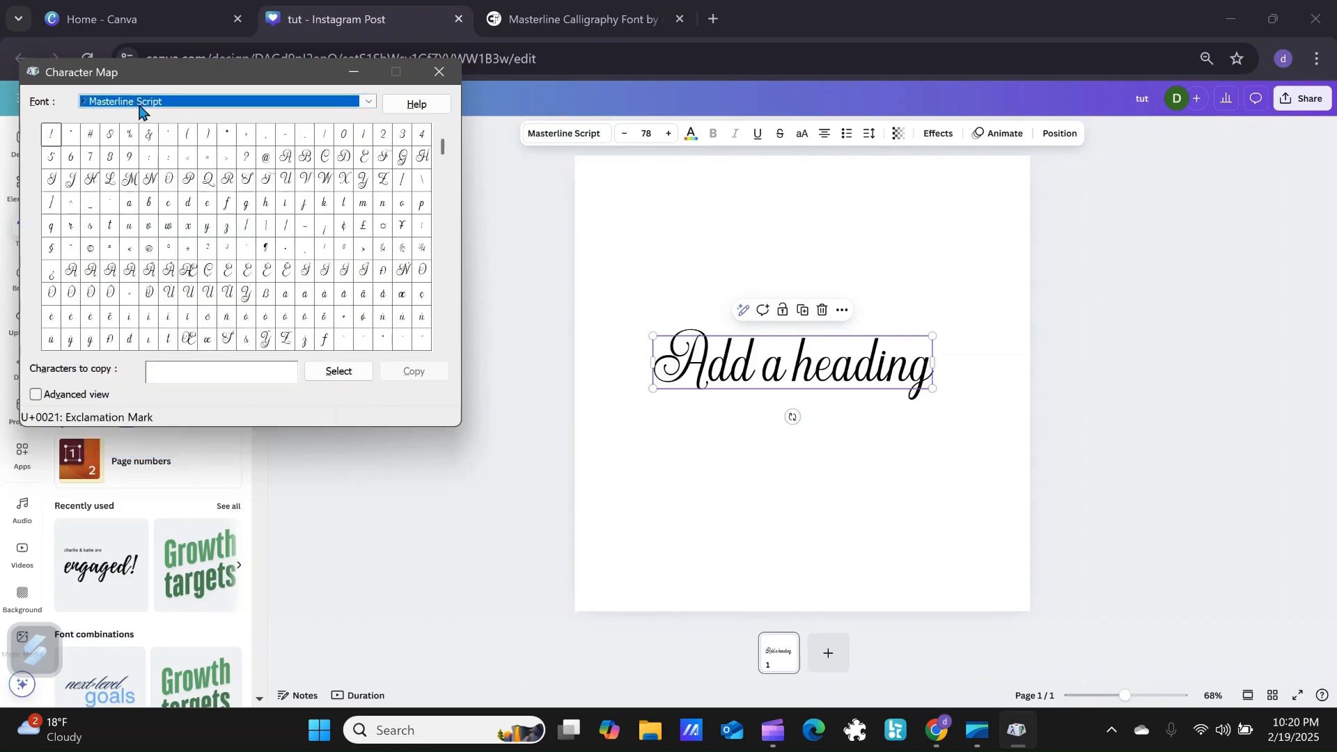
- Find the alternate h with a long top swash (U+E03A) in Character Map and copy it
{"action": "left_click_drag", "start_coordinate": [443, 149], "coordinate": [438, 291]}
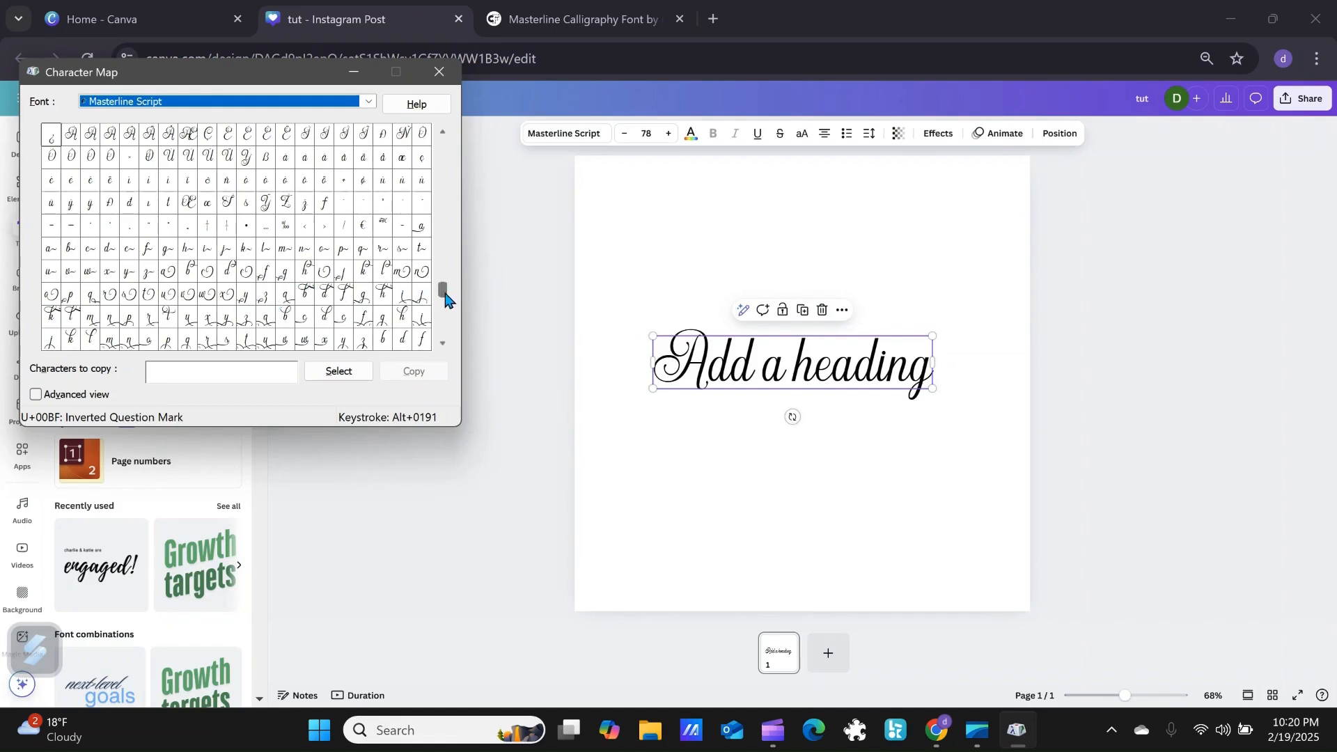
{"action": "left_click_drag", "start_coordinate": [445, 298], "coordinate": [446, 328]}
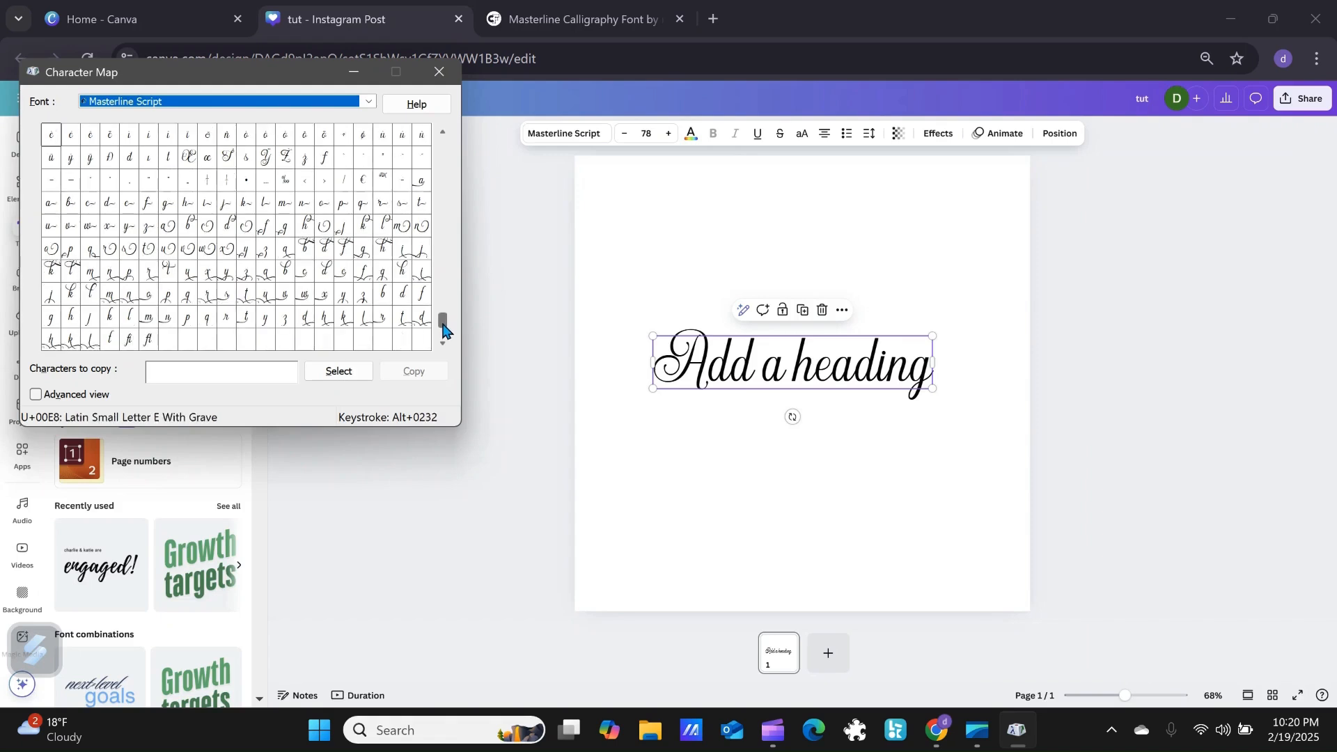
{"action": "left_click", "coordinate": [385, 251]}
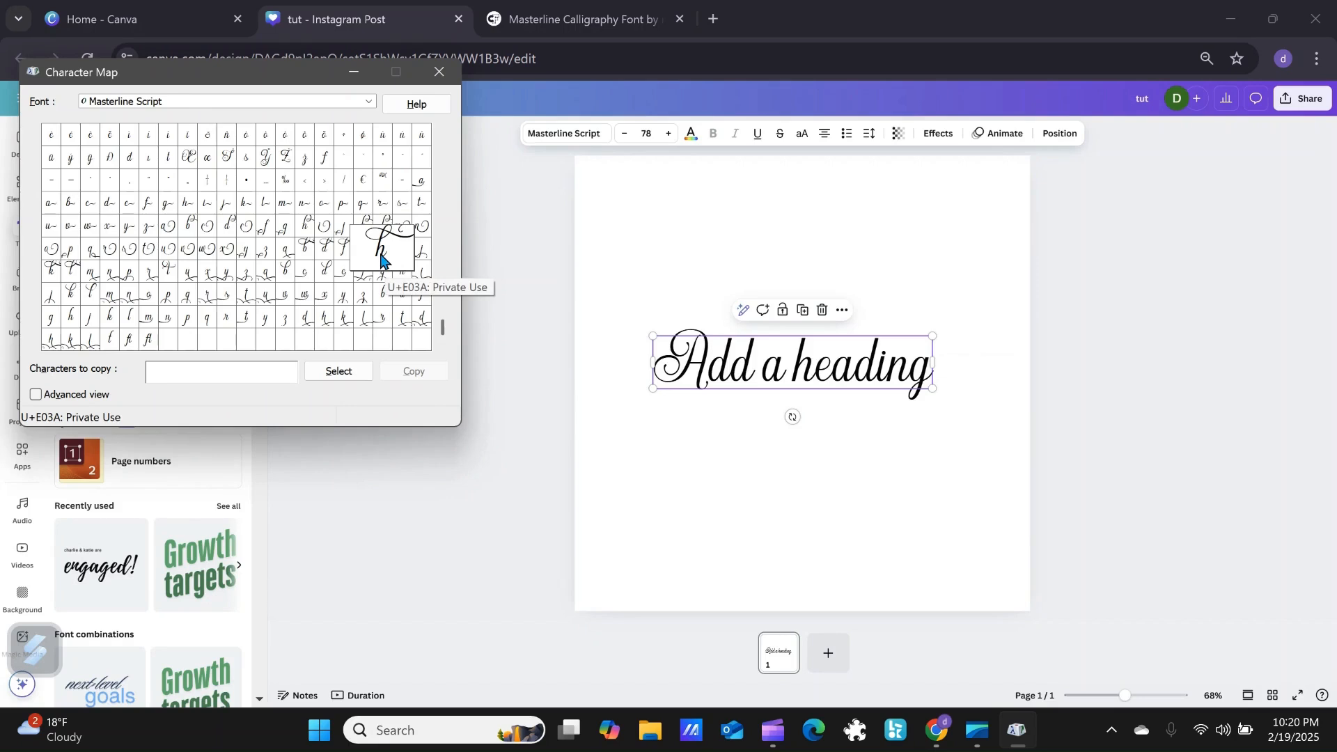
{"action": "left_click", "coordinate": [354, 367]}
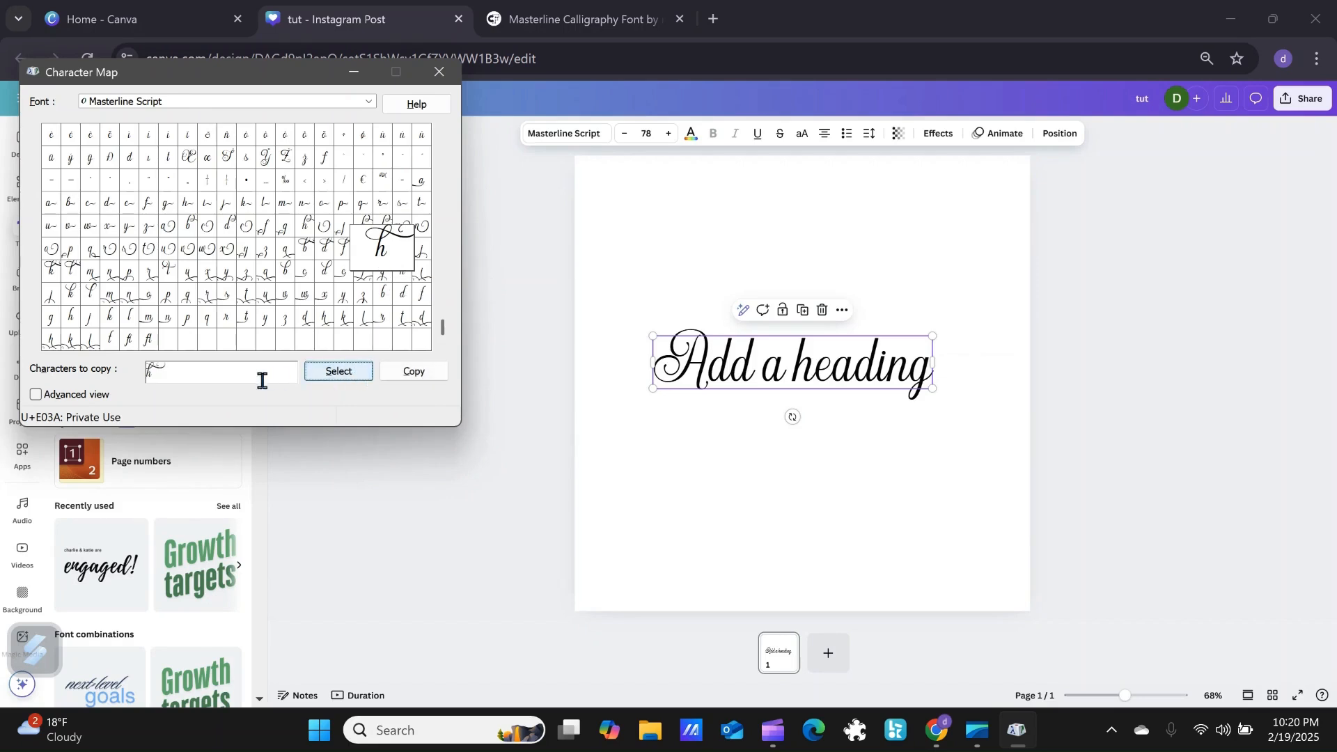
{"action": "left_click", "coordinate": [415, 371]}
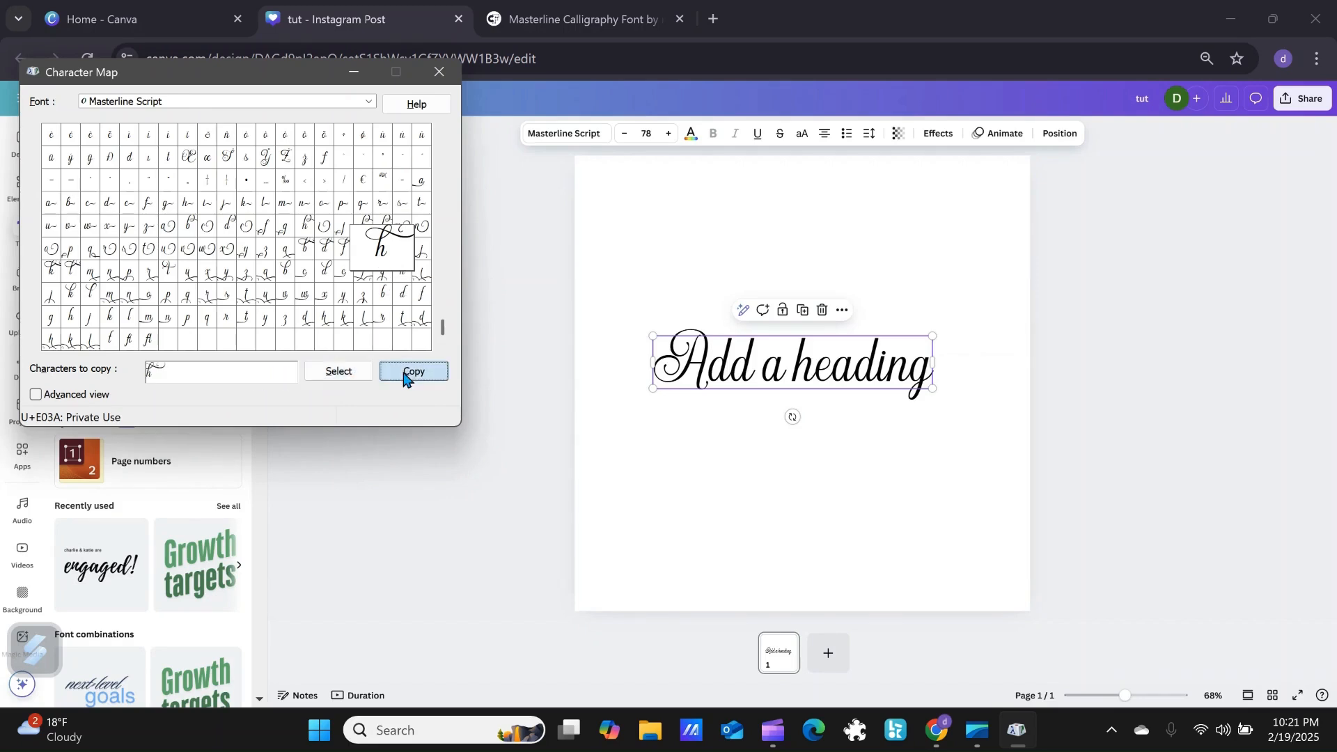
- In the Canva design, replace the h of "heading" with the copied swash h and nudge the text slightly down
{"action": "left_click", "coordinate": [820, 375]}
{"action": "left_click", "coordinate": [819, 374]}
{"action": "left_click", "coordinate": [812, 368]}
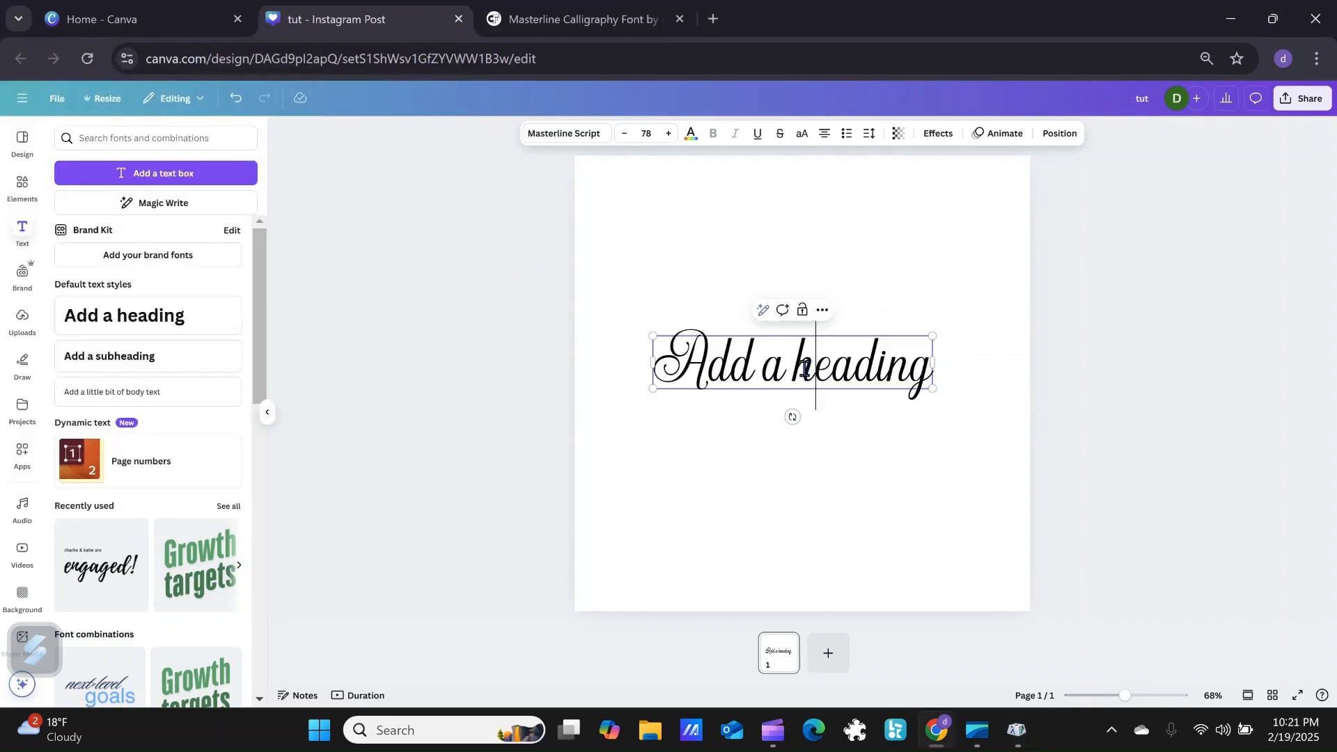
{"action": "key", "text": "shift+Left"}
{"action": "right_click", "coordinate": [807, 354]}
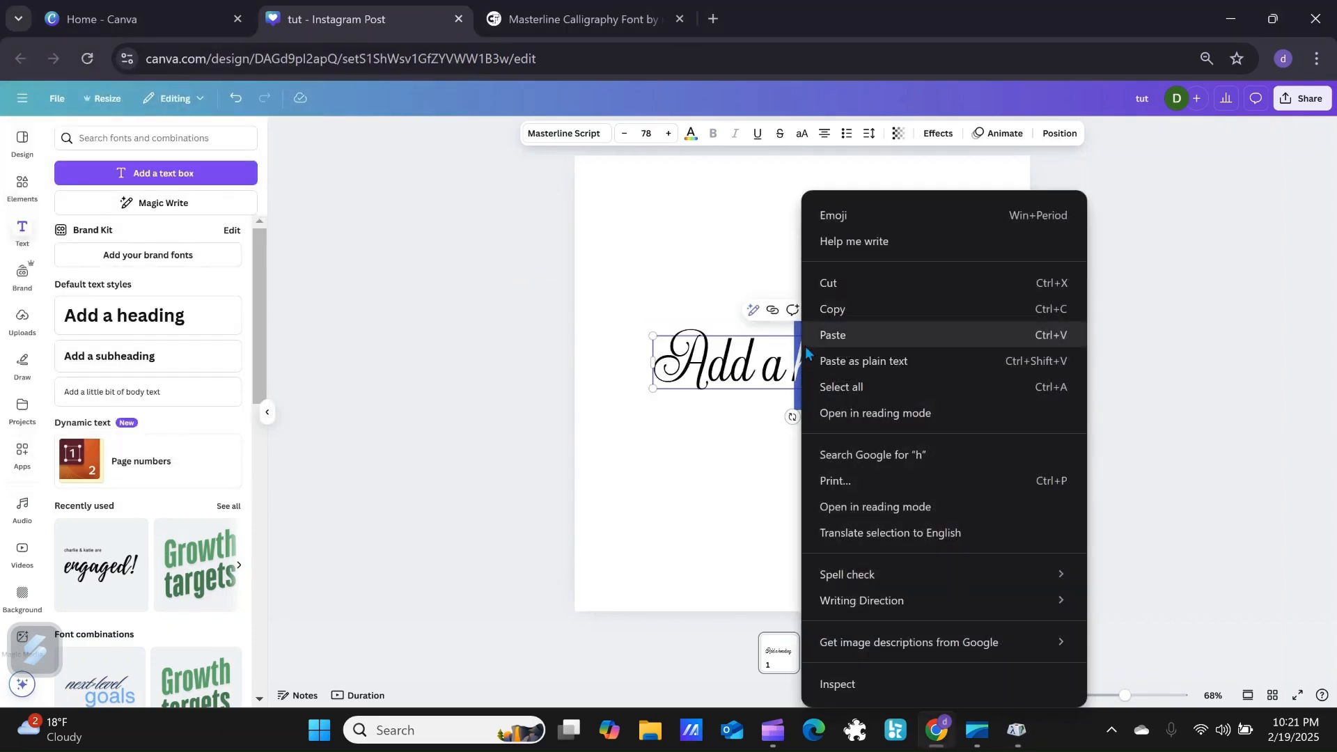
{"action": "left_click", "coordinate": [825, 336]}
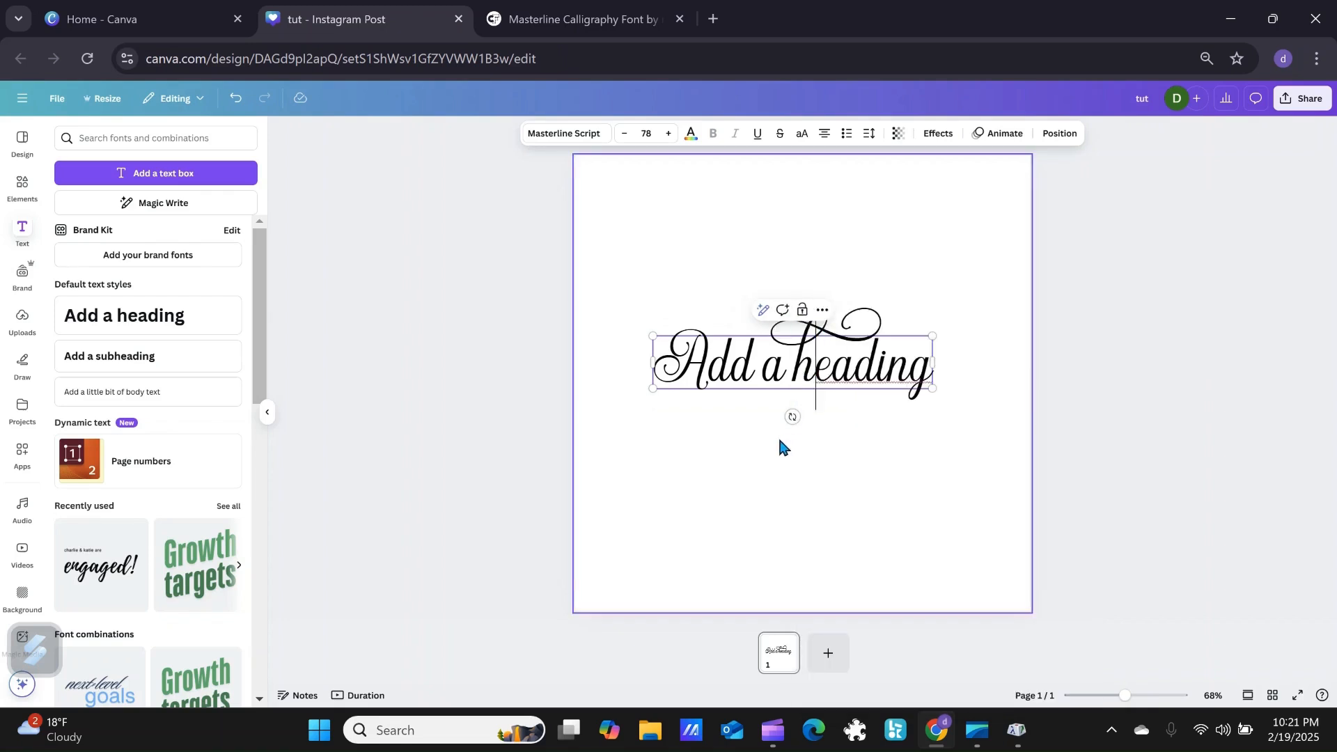
{"action": "left_click", "coordinate": [779, 436]}
{"action": "left_click_drag", "start_coordinate": [806, 381], "coordinate": [807, 390]}
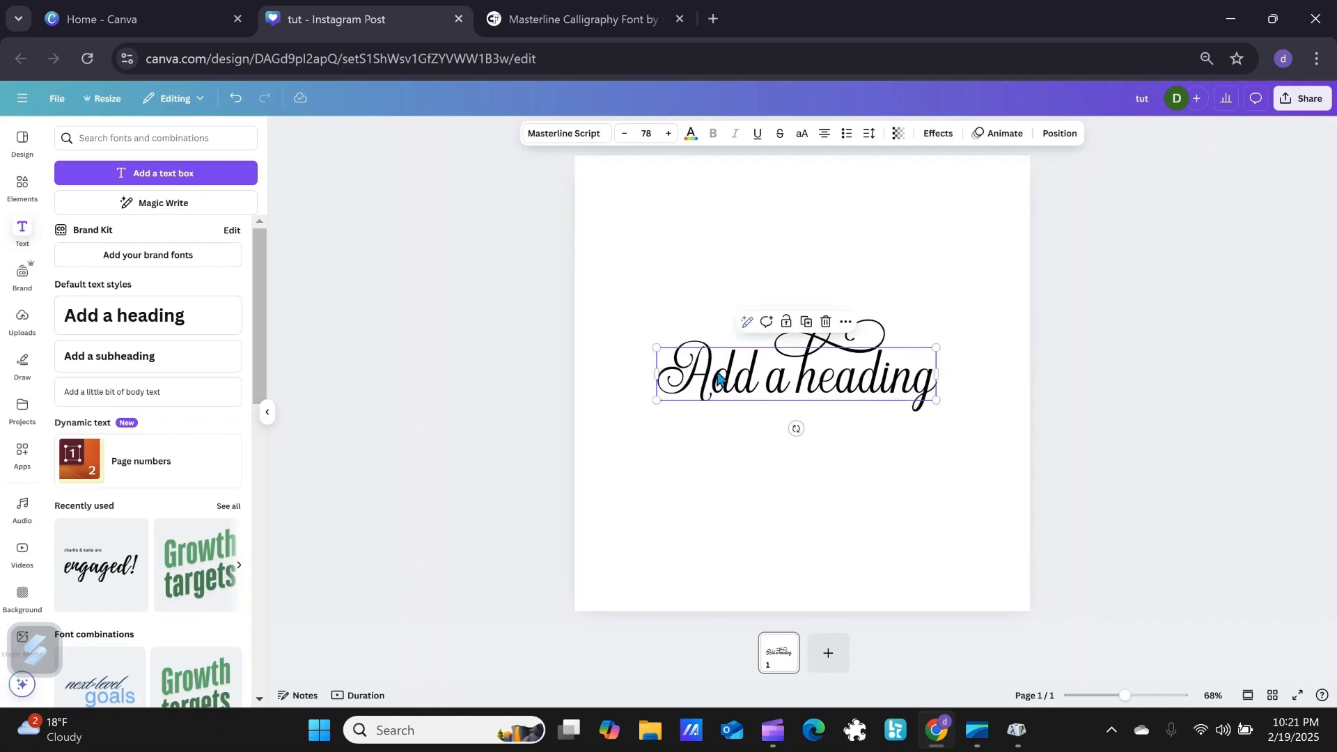
- Switch to Character Map, add the plain lowercase i after the swash h, and copy both characters
{"action": "left_click", "coordinate": [1021, 745]}
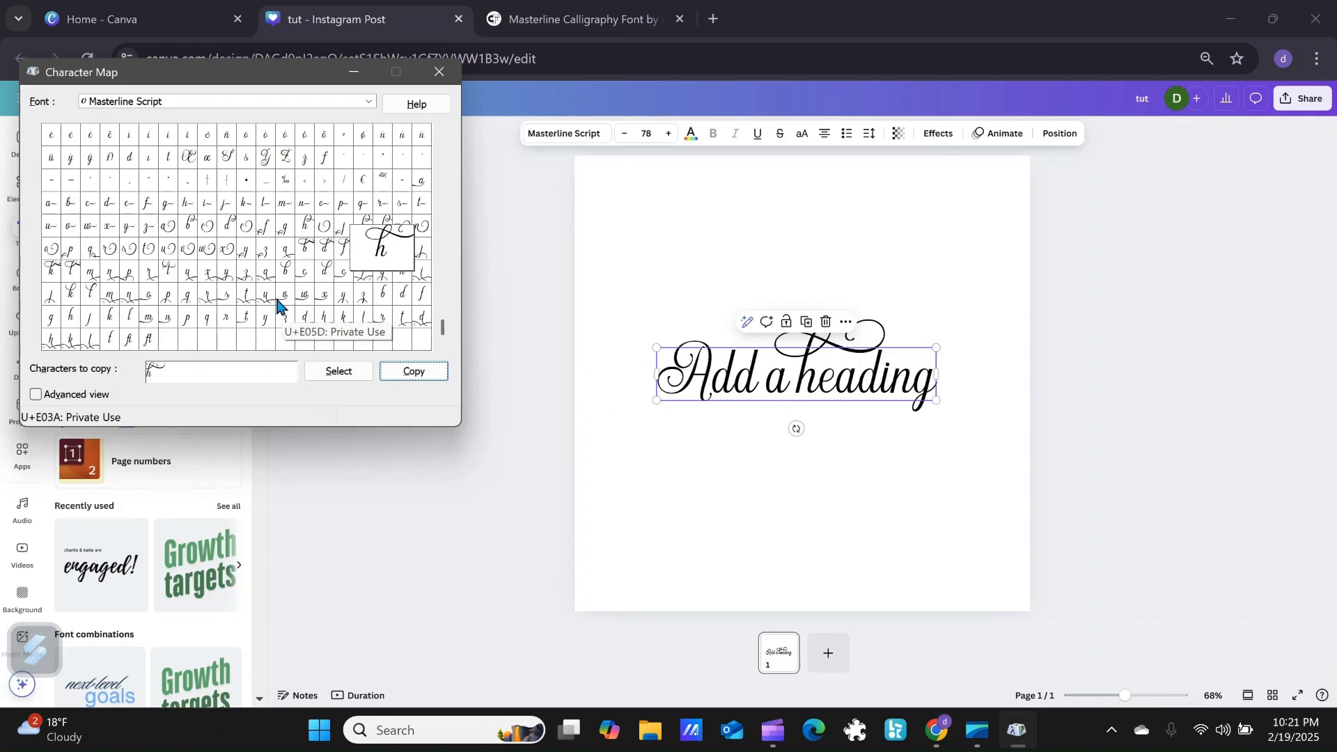
{"action": "left_click_drag", "start_coordinate": [442, 323], "coordinate": [439, 157]}
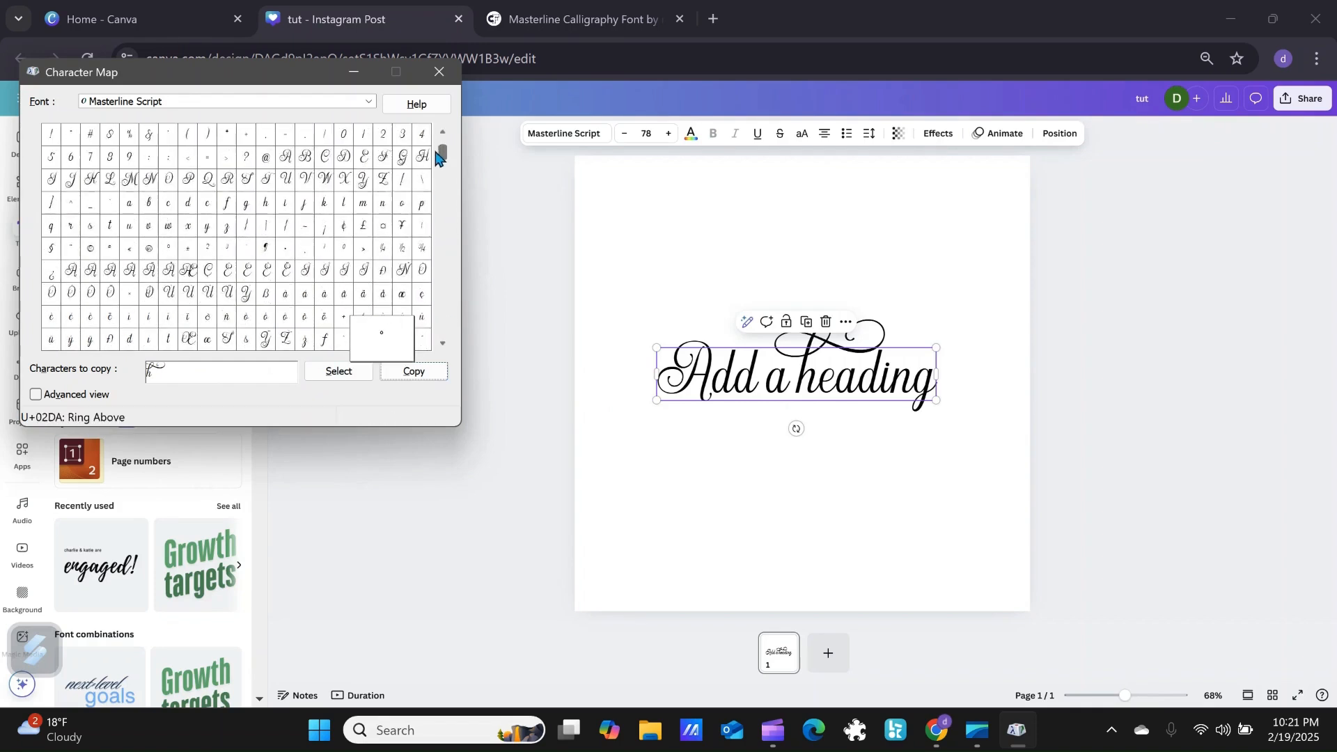
{"action": "left_click", "coordinate": [288, 213]}
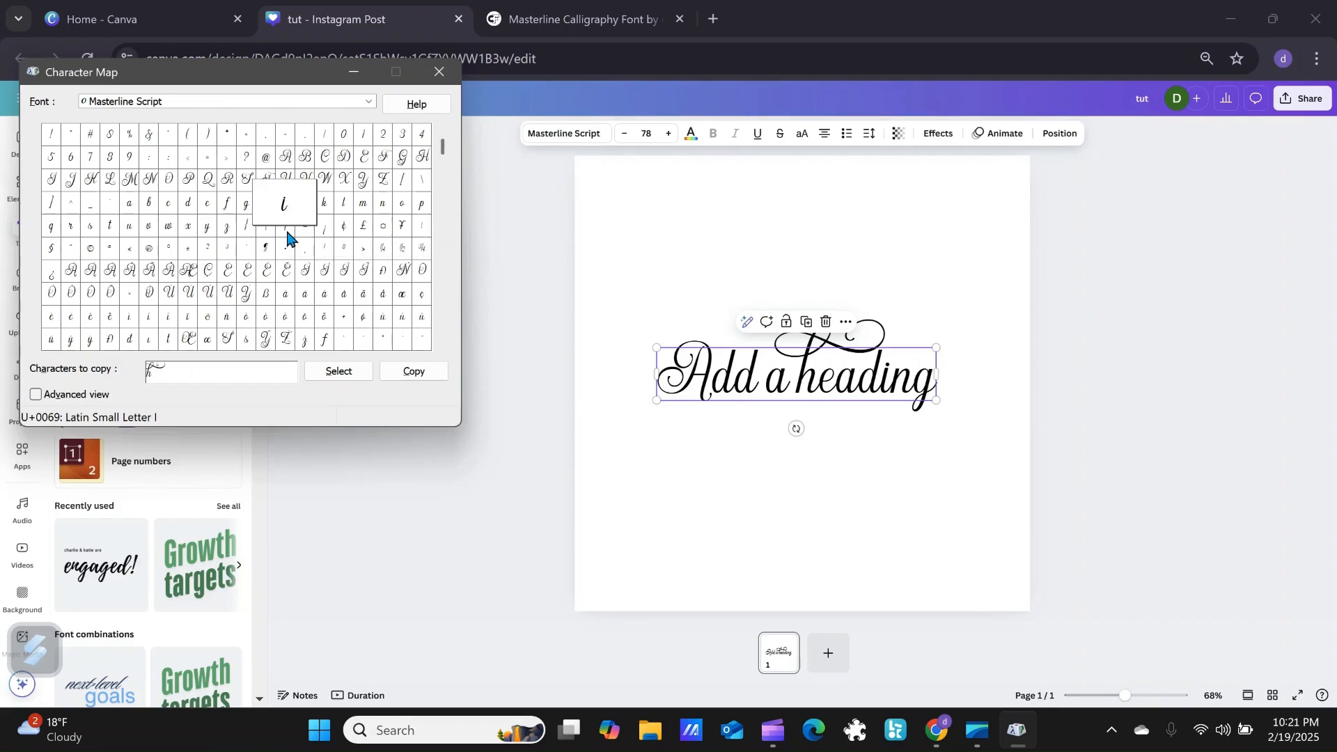
{"action": "left_click", "coordinate": [328, 372]}
{"action": "left_click", "coordinate": [411, 376]}
- Paste the copied "hi" onto the Canva page as a separate text and move it below the heading
{"action": "left_click", "coordinate": [638, 438]}
{"action": "right_click", "coordinate": [639, 442]}
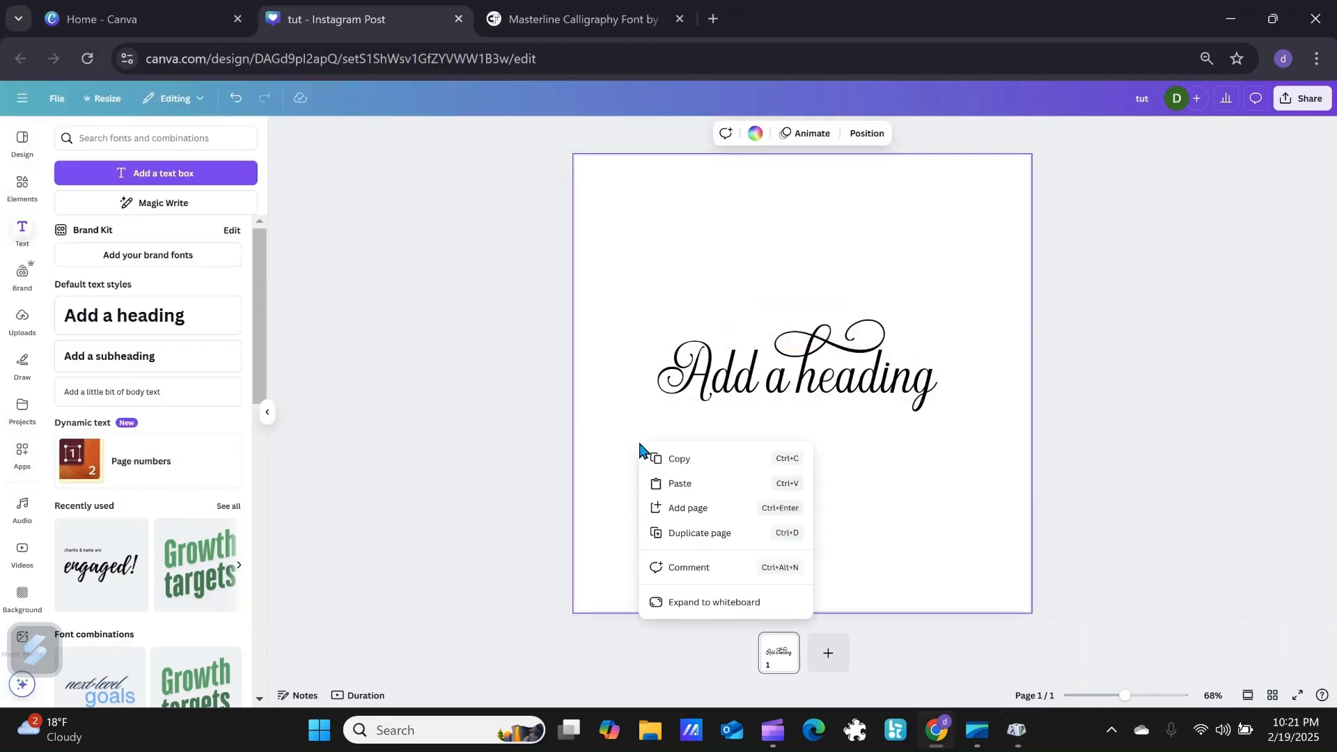
{"action": "left_click", "coordinate": [680, 487]}
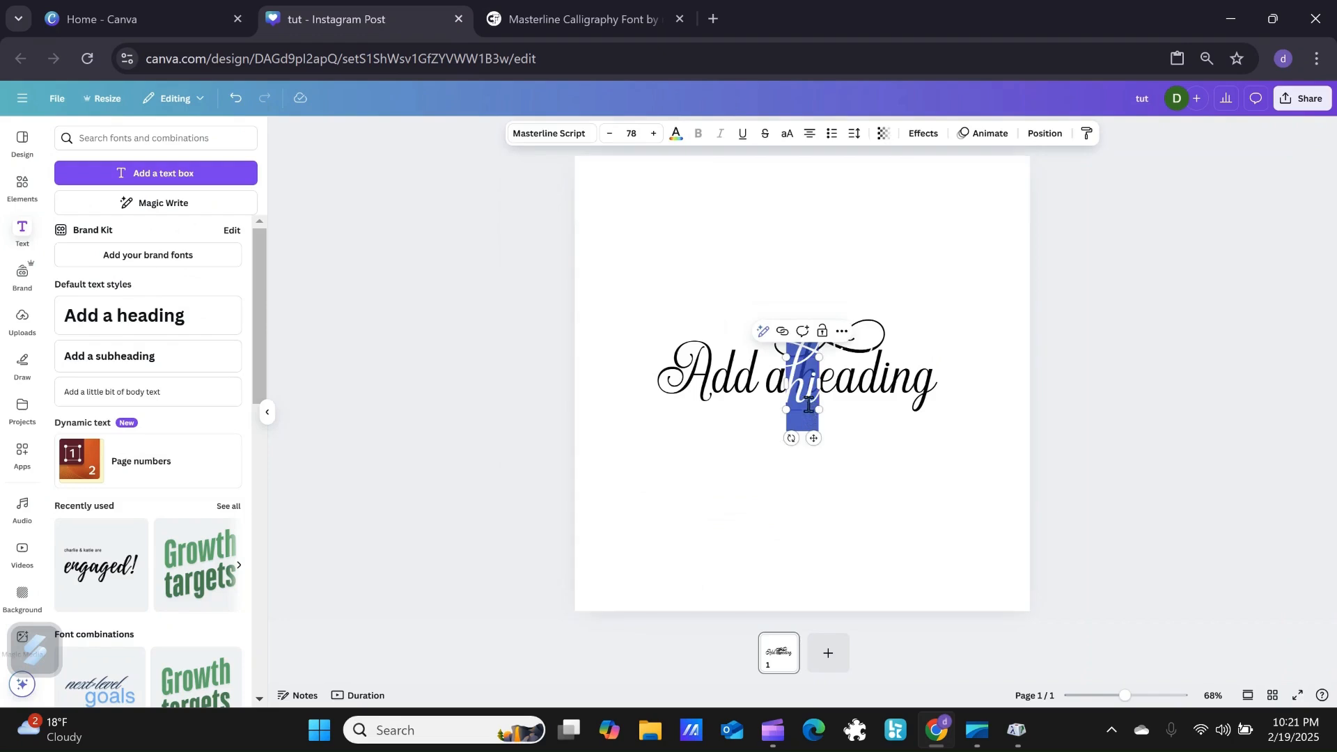
{"action": "left_click", "coordinate": [845, 448]}
{"action": "left_click_drag", "start_coordinate": [812, 411], "coordinate": [739, 479]}
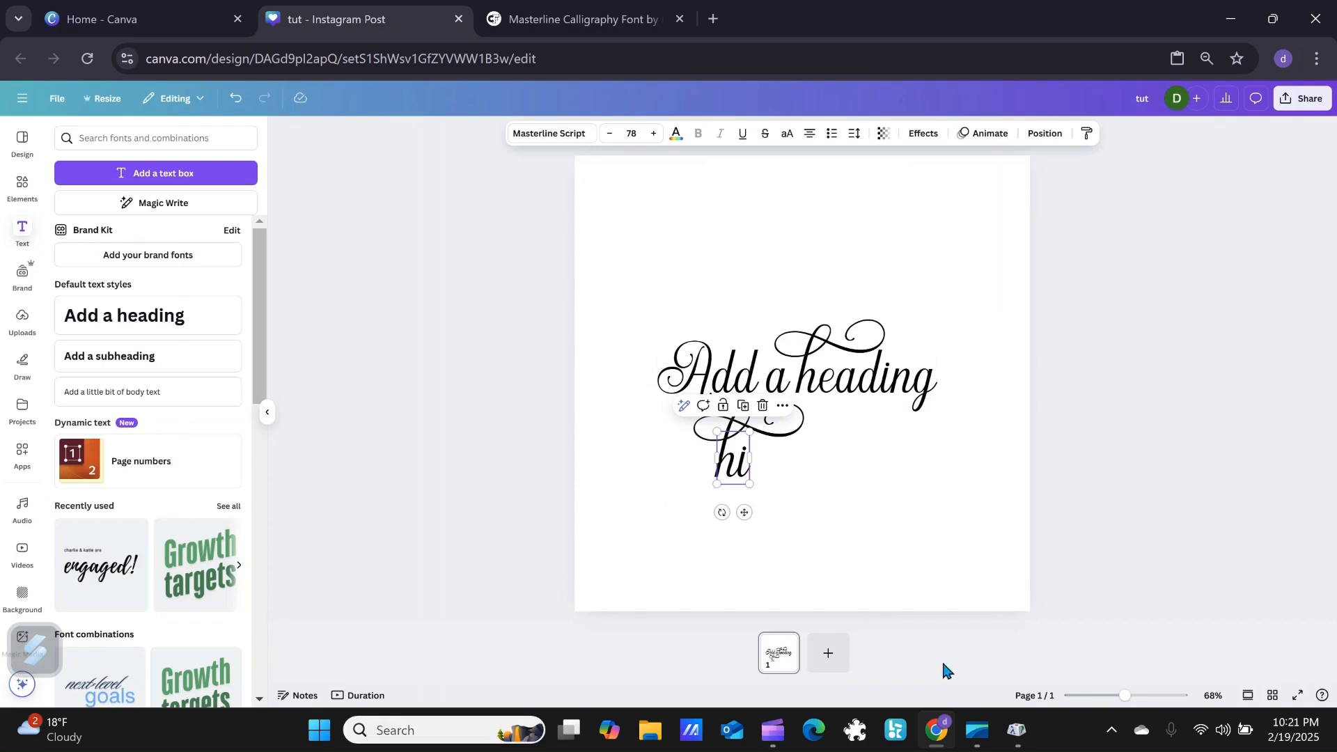
- Nudge the "Add a heading" text slightly upward on the page
{"action": "left_click", "coordinate": [1017, 729]}
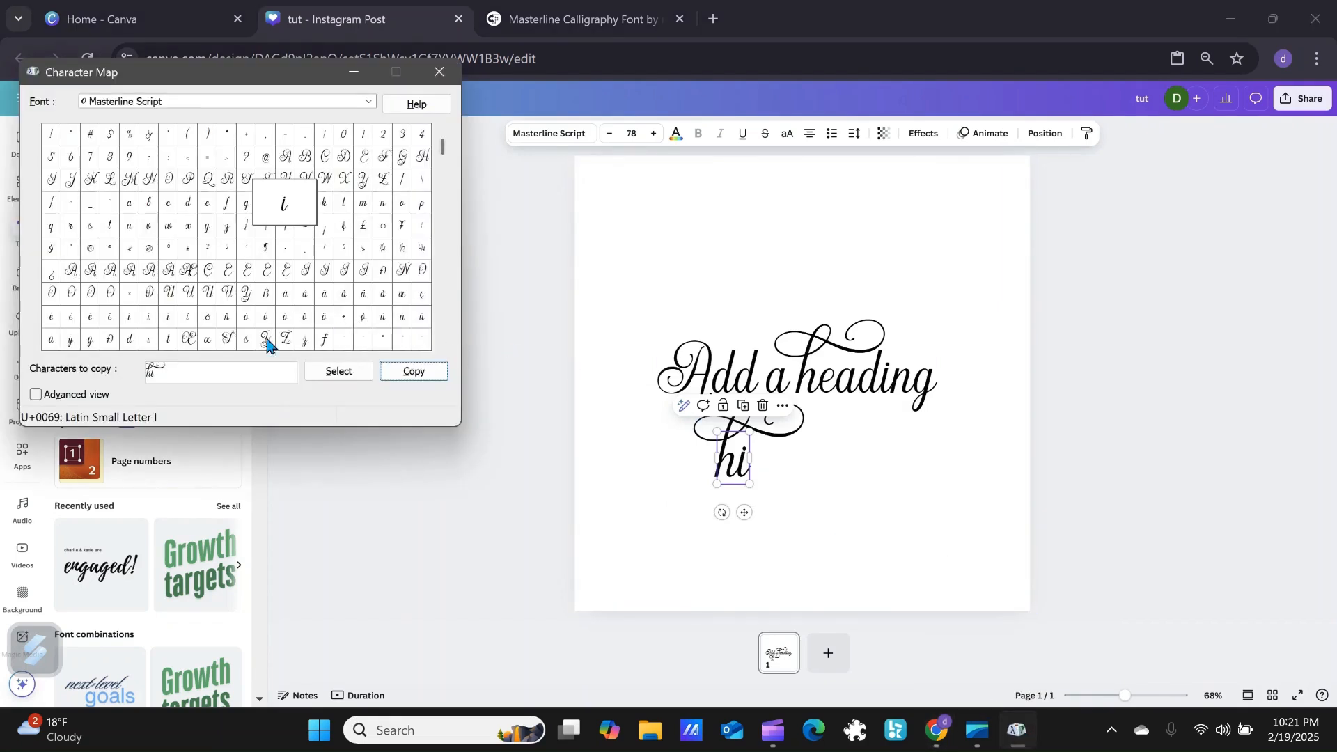
{"action": "left_click_drag", "start_coordinate": [746, 366], "coordinate": [718, 381]}
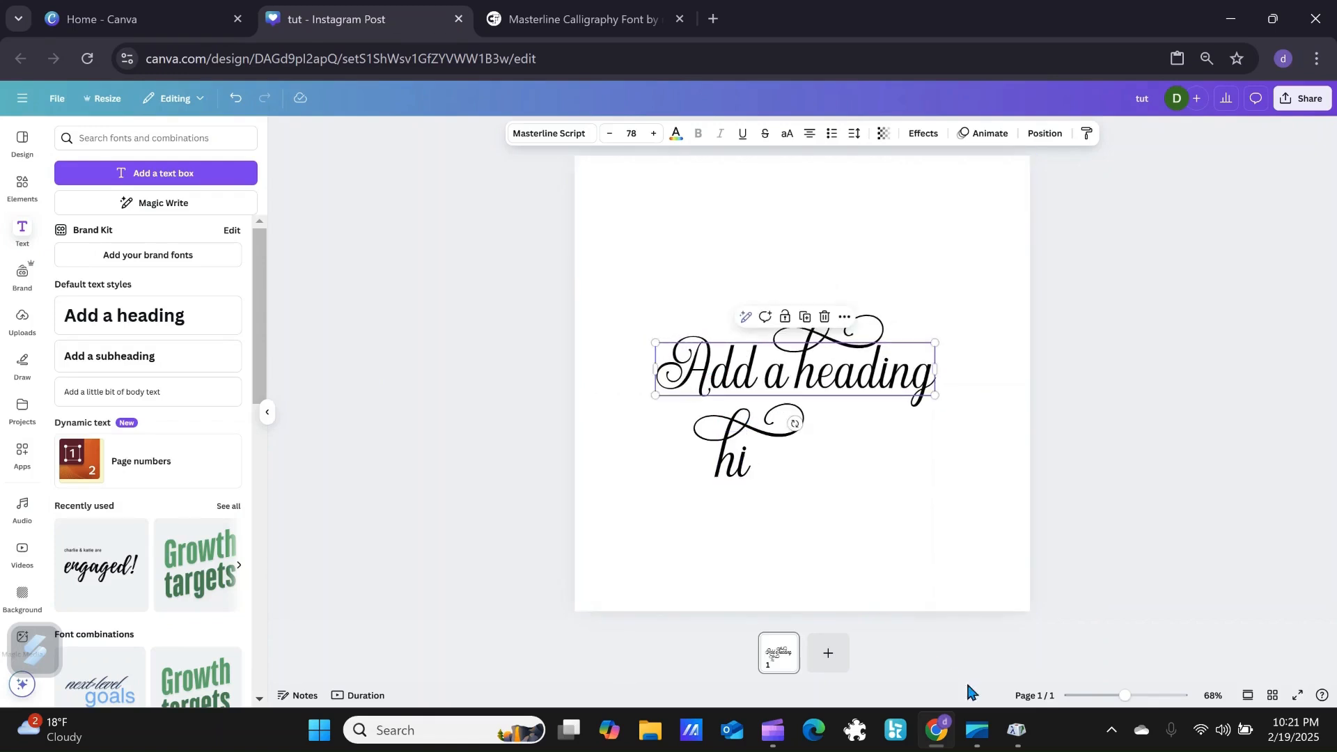
- In Character Map, append the swash u (U+E02F), d (U+E04B), f (U+E04D) and y (U+E046) to the characters and copy the string
{"action": "left_click", "coordinate": [1016, 730]}
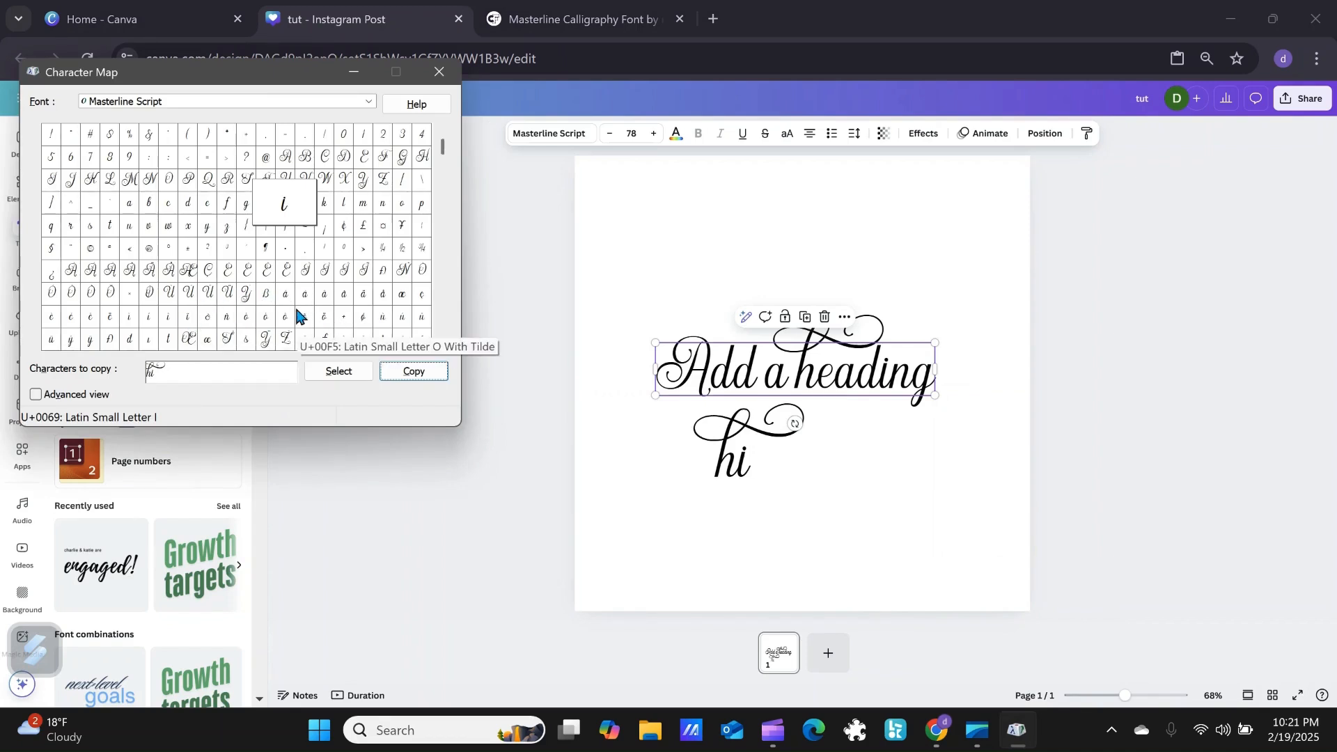
{"action": "left_click_drag", "start_coordinate": [442, 143], "coordinate": [452, 315]}
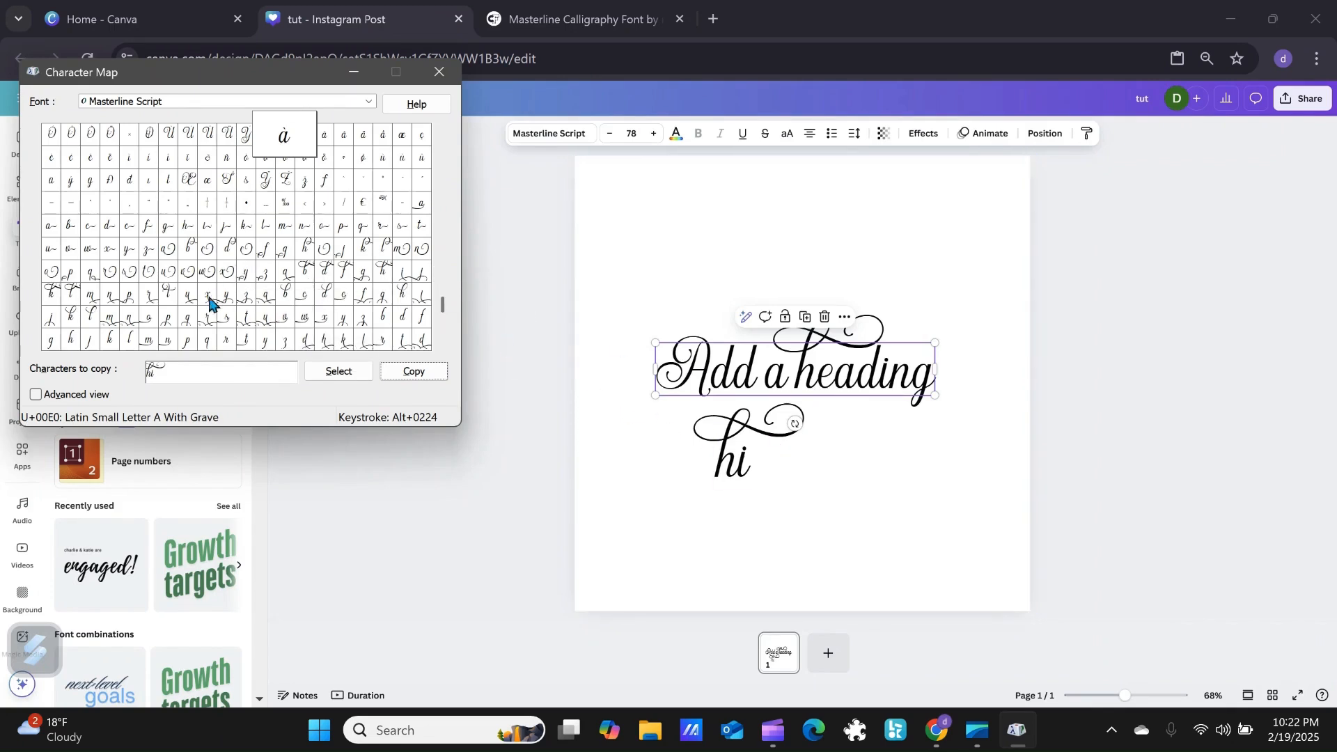
{"action": "left_click", "coordinate": [169, 278]}
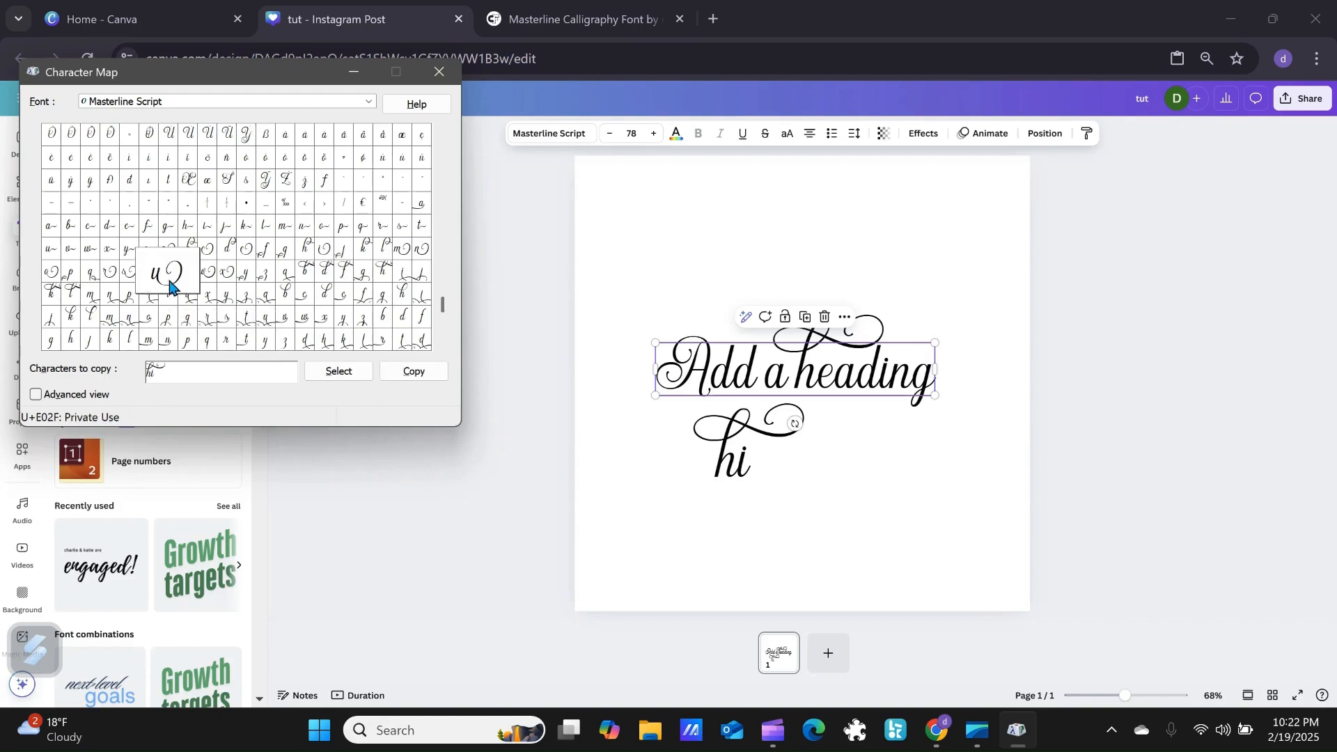
{"action": "left_click", "coordinate": [348, 382]}
{"action": "left_click", "coordinate": [328, 296]}
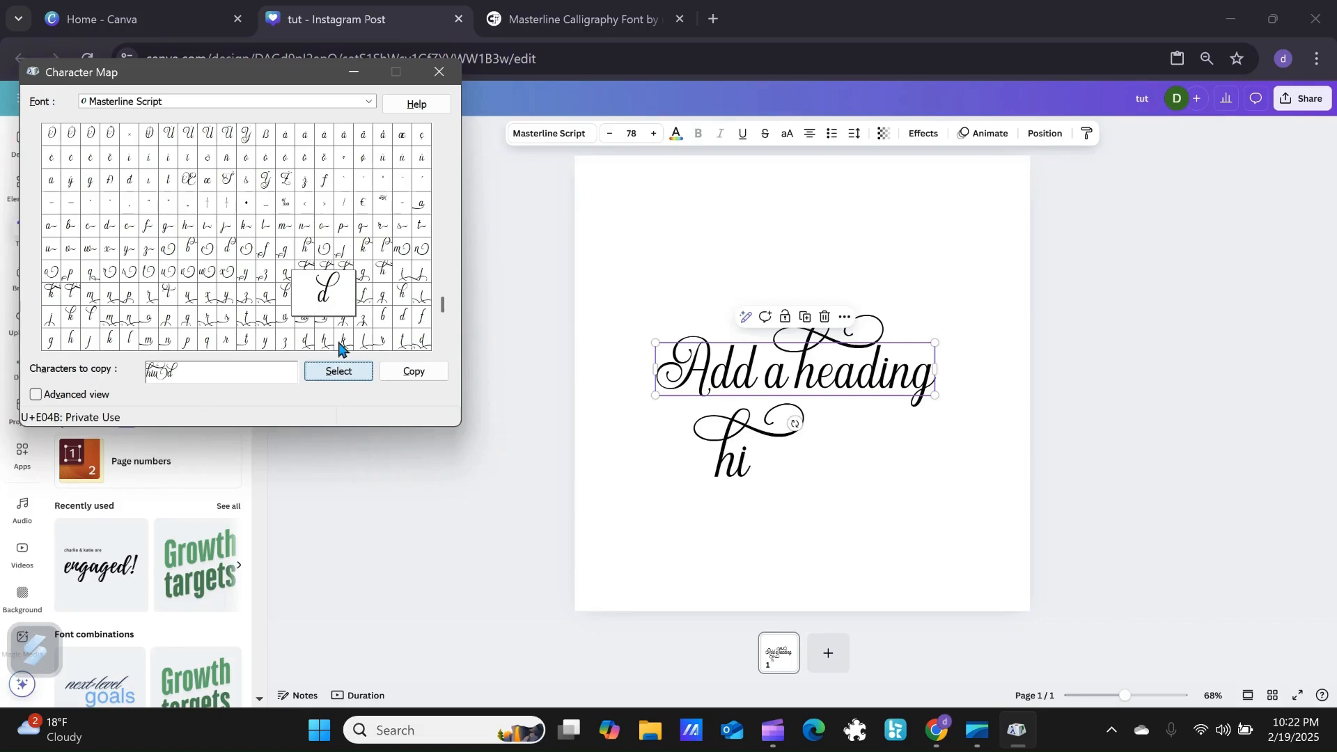
{"action": "left_click", "coordinate": [364, 295]}
{"action": "left_click", "coordinate": [340, 381]}
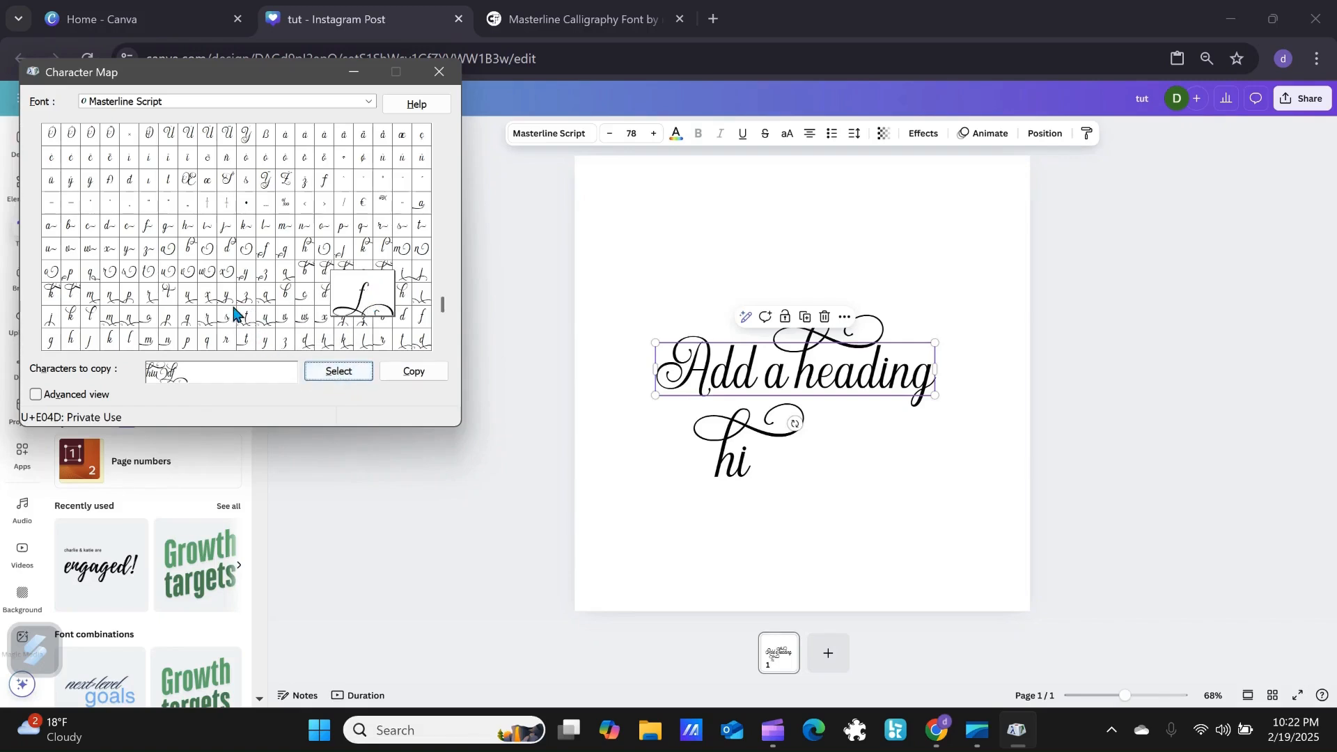
{"action": "left_click", "coordinate": [227, 295]}
{"action": "left_click", "coordinate": [359, 373]}
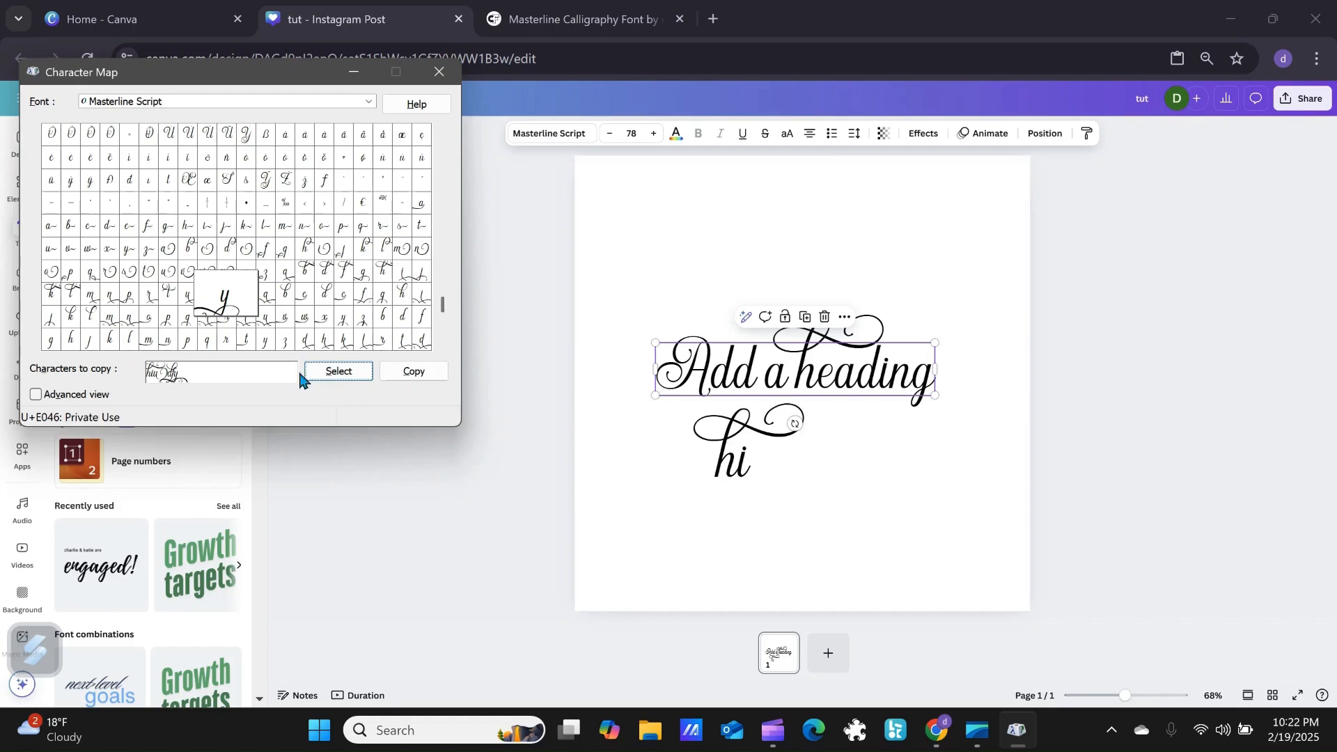
{"action": "left_click", "coordinate": [416, 372]}
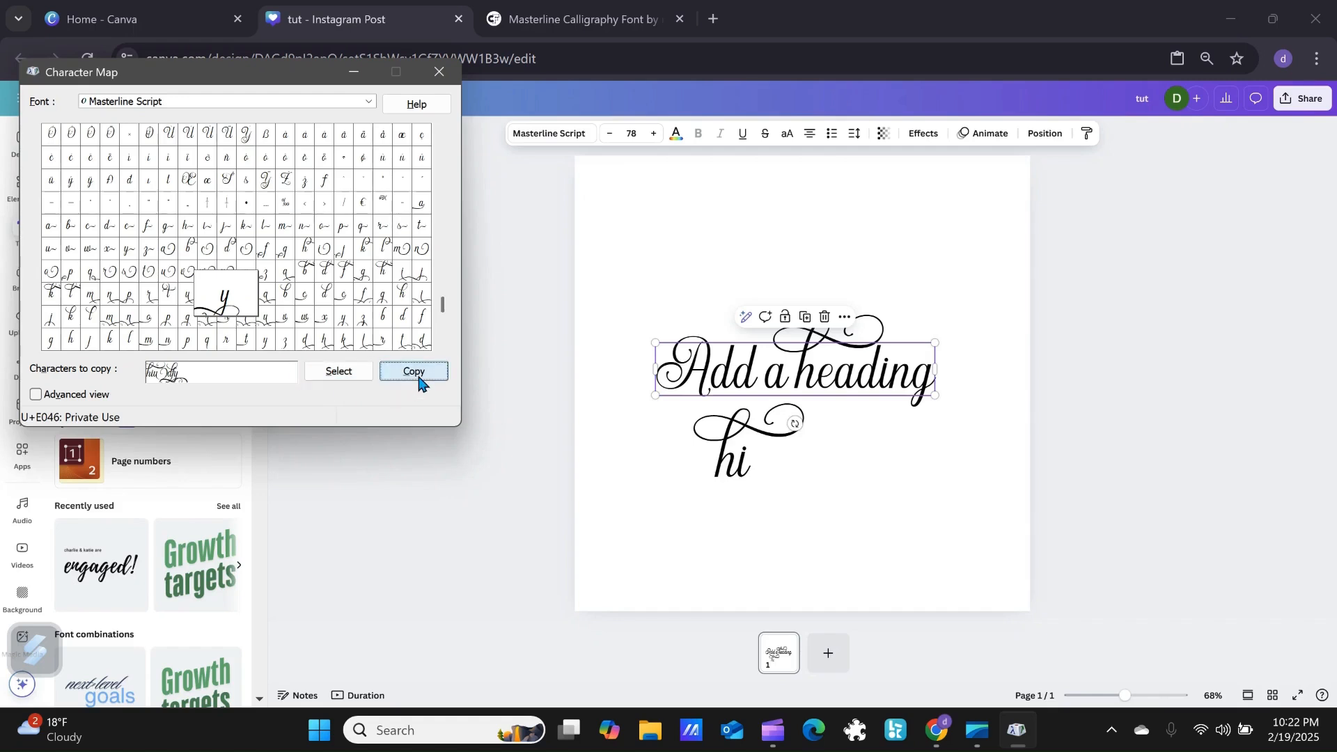
- Paste the copied swash string onto the Canva page as a separate text and move it above the heading
{"action": "left_click", "coordinate": [663, 511]}
{"action": "right_click", "coordinate": [663, 511]}
{"action": "left_click", "coordinate": [706, 567]}
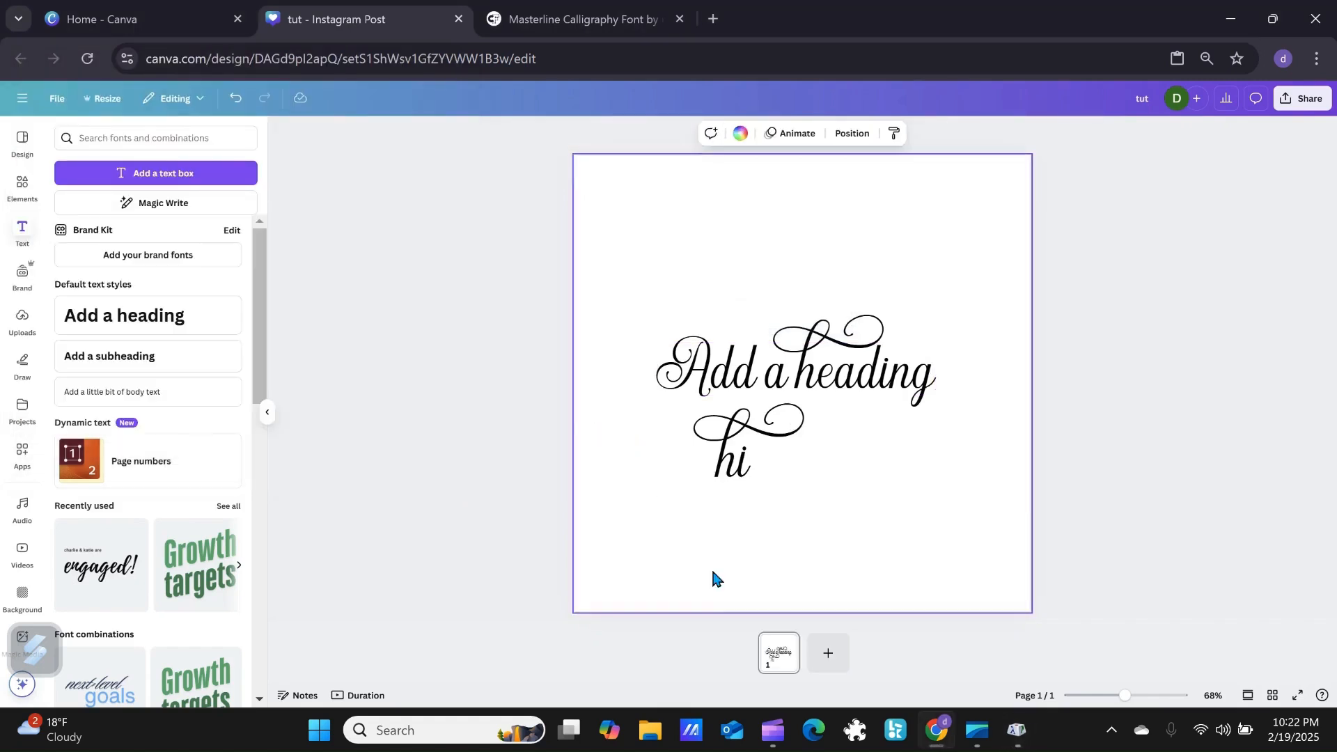
{"action": "left_click", "coordinate": [822, 533]}
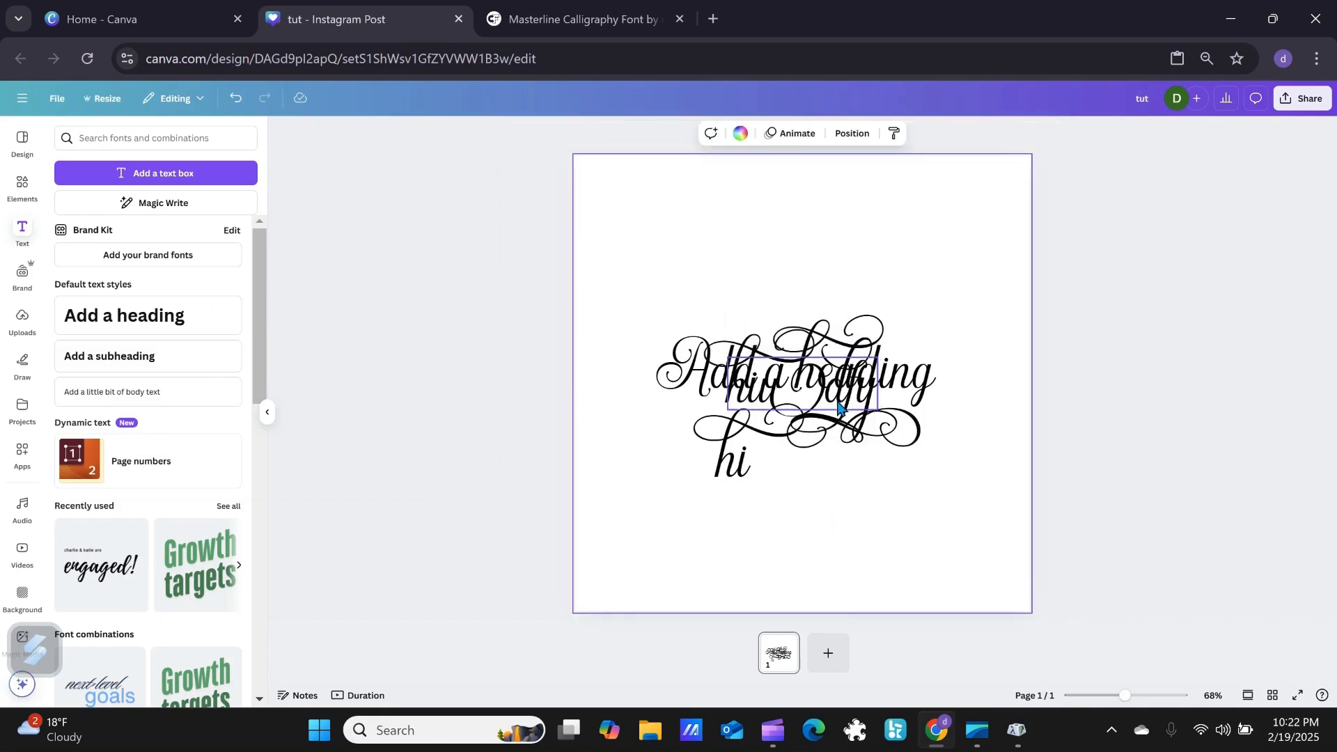
{"action": "left_click_drag", "start_coordinate": [802, 409], "coordinate": [757, 282]}
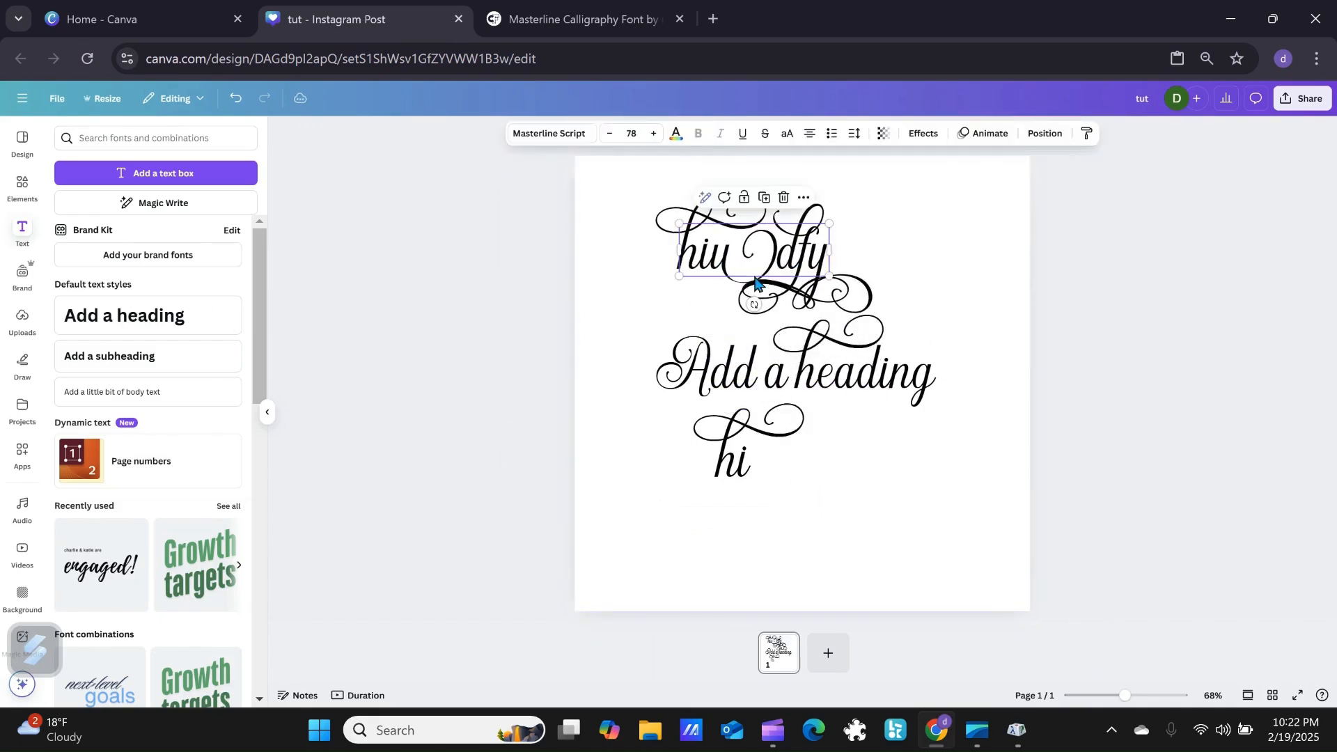
{"action": "left_click", "coordinate": [686, 297]}
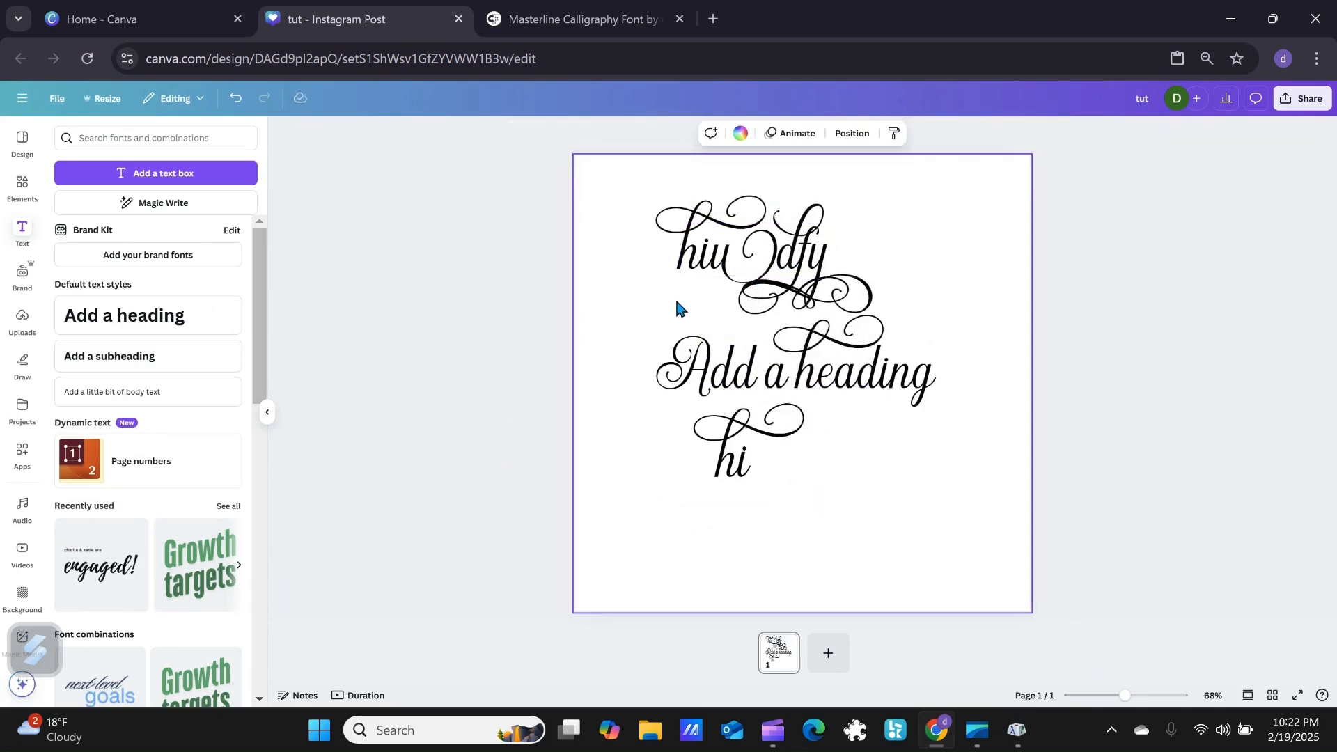
- Select the swash d and f within the pasted string above the heading and copy them
{"action": "left_click", "coordinate": [756, 293]}
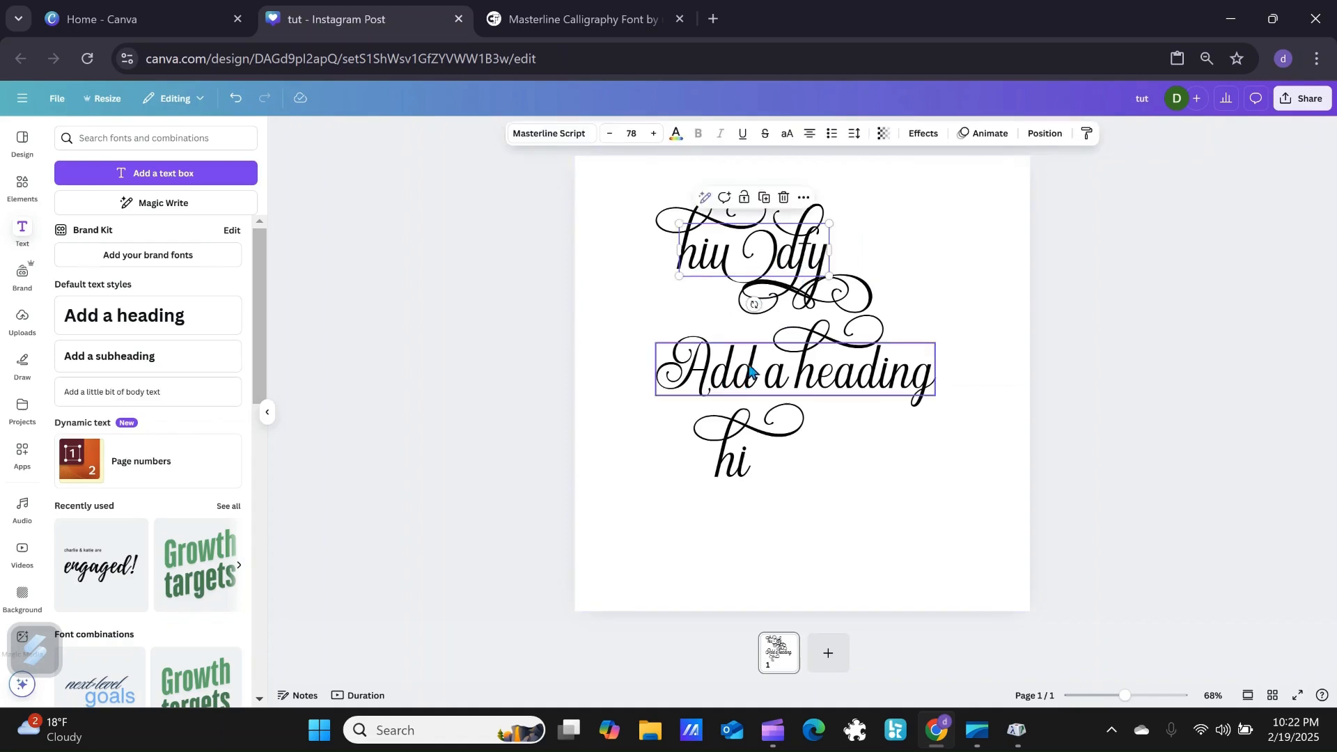
{"action": "left_click", "coordinate": [799, 261]}
{"action": "left_click_drag", "start_coordinate": [811, 255], "coordinate": [777, 257]}
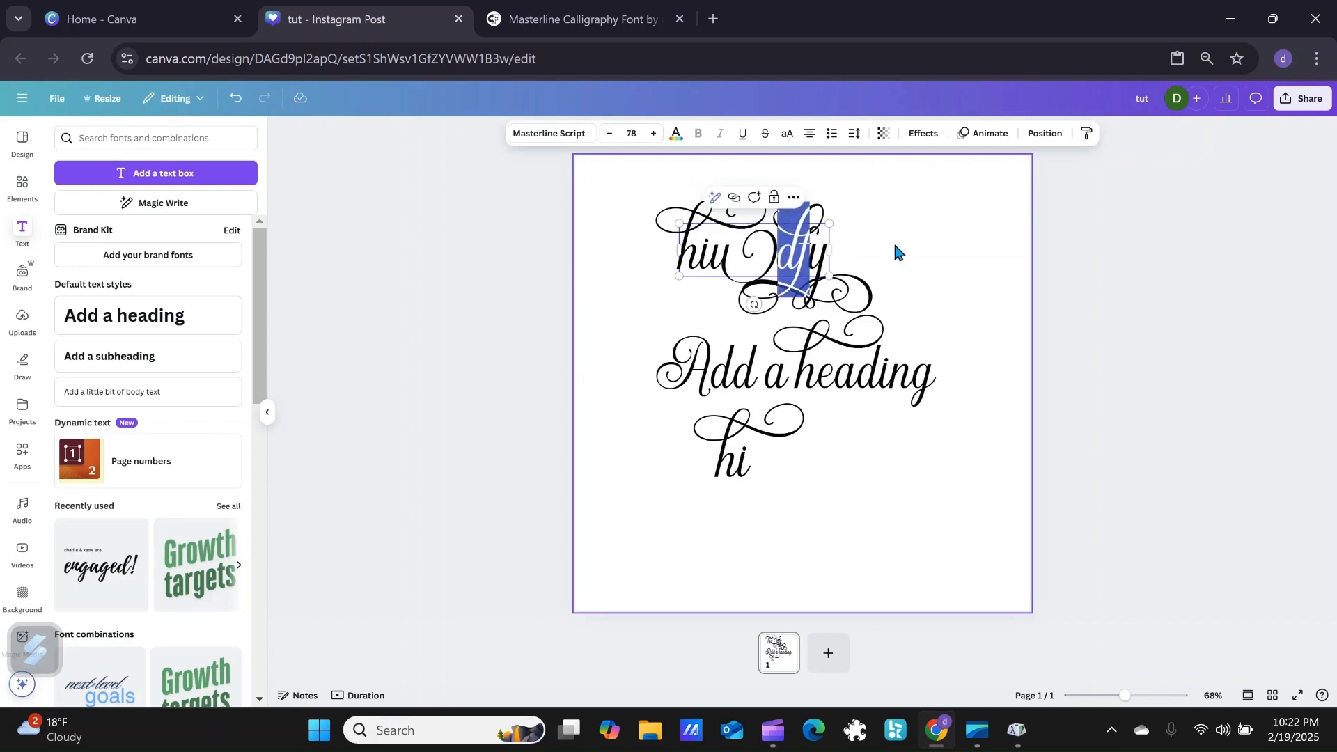
{"action": "right_click", "coordinate": [795, 239]}
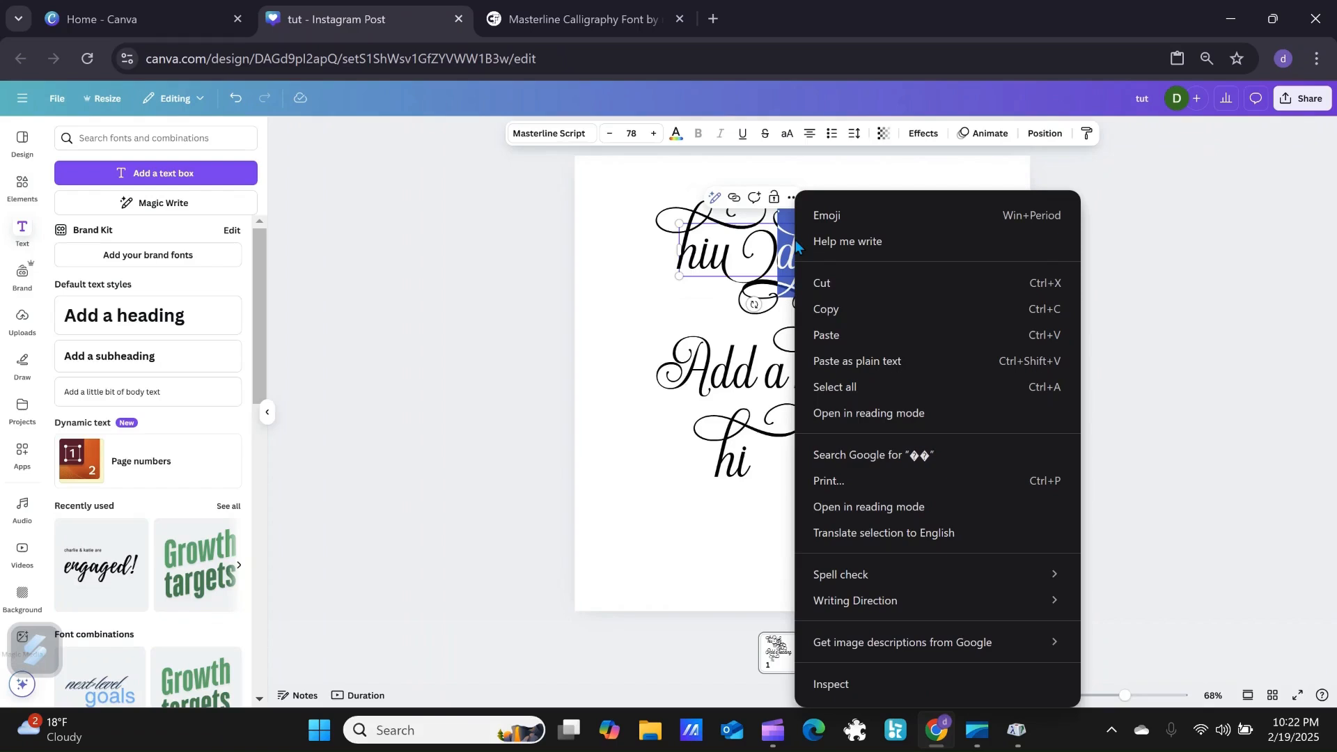
{"action": "left_click", "coordinate": [829, 309]}
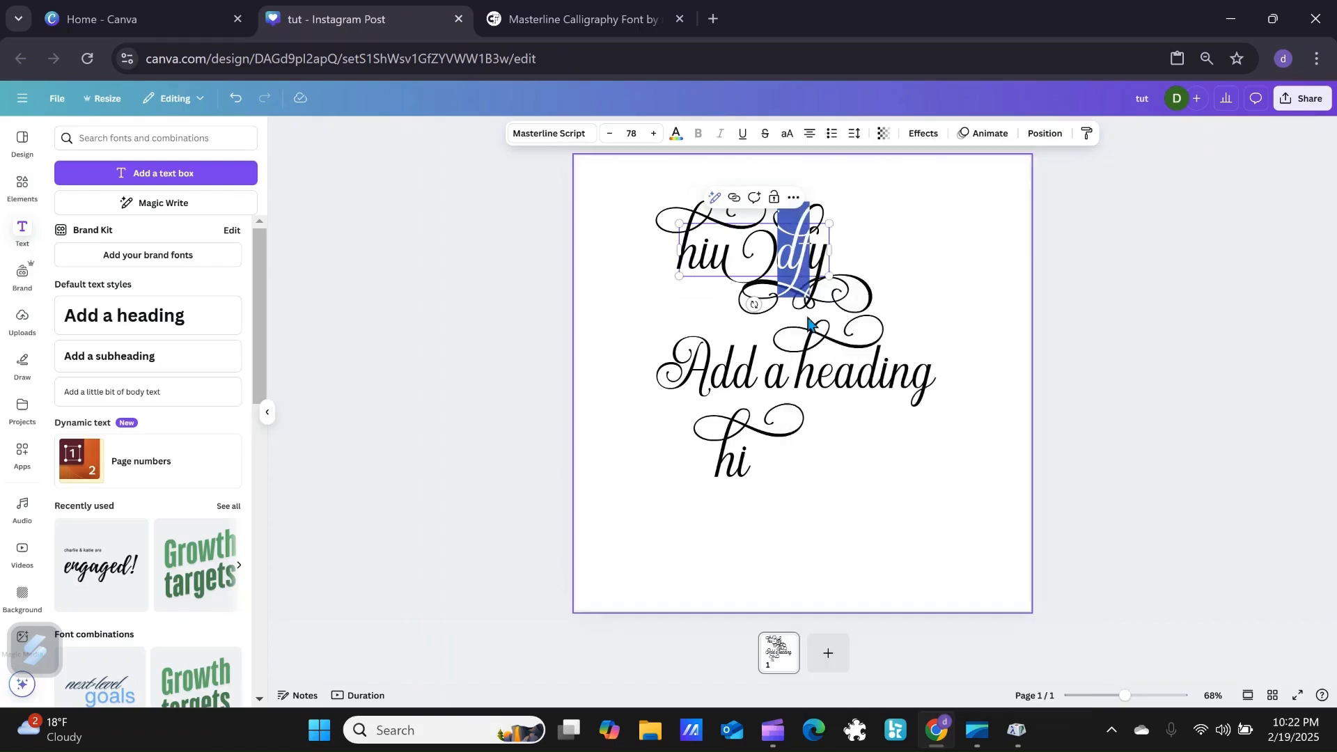
- Replace the second d of "Add" in the heading with the copied swash letters, and delete the extra f
{"action": "left_click", "coordinate": [754, 377]}
{"action": "left_click", "coordinate": [754, 376]}
{"action": "left_click_drag", "start_coordinate": [755, 374], "coordinate": [745, 374]}
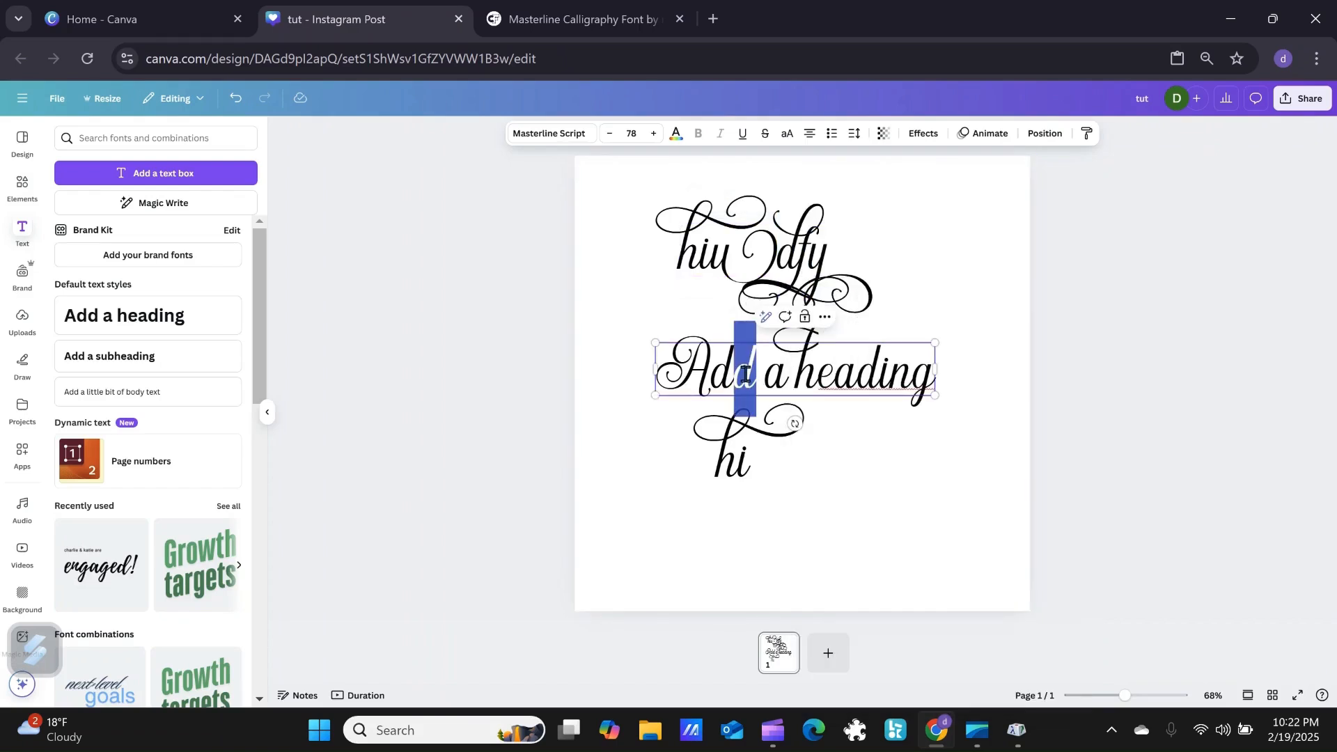
{"action": "right_click", "coordinate": [746, 376]}
{"action": "left_click", "coordinate": [779, 333]}
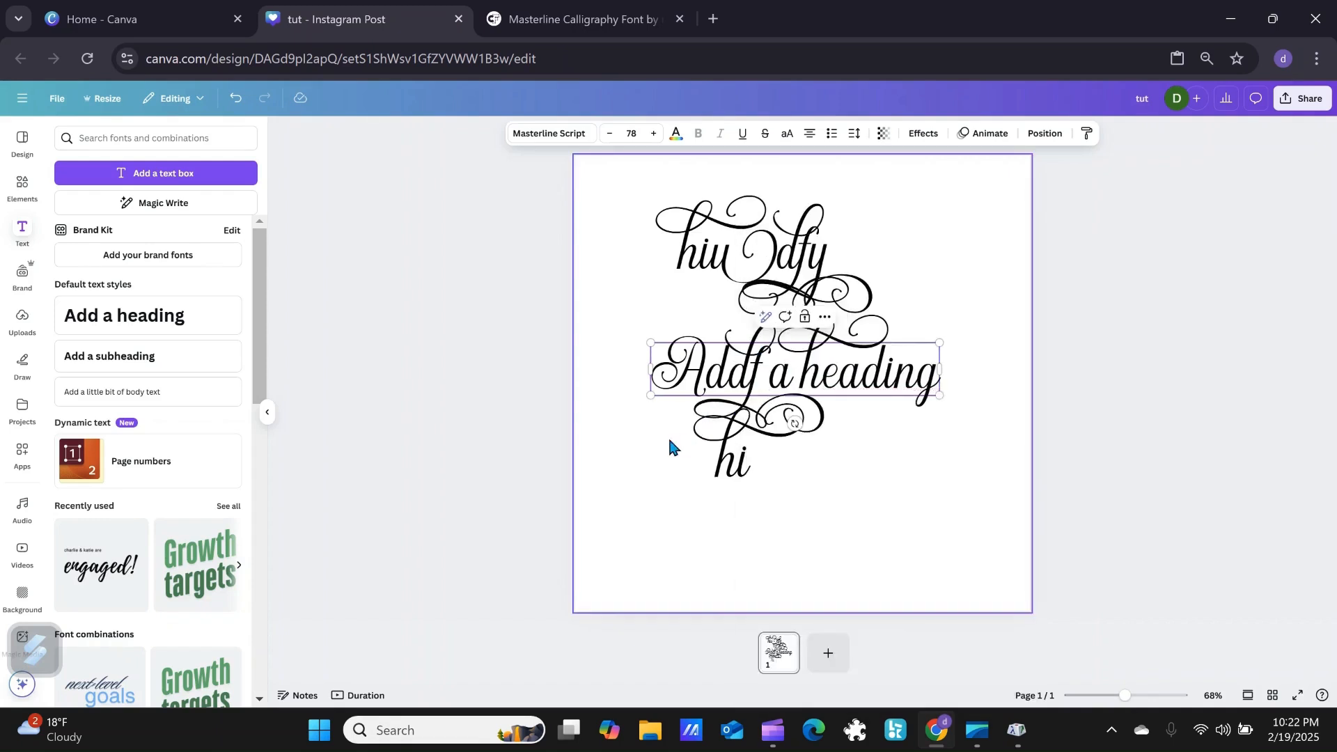
{"action": "key", "text": "BackSpace"}
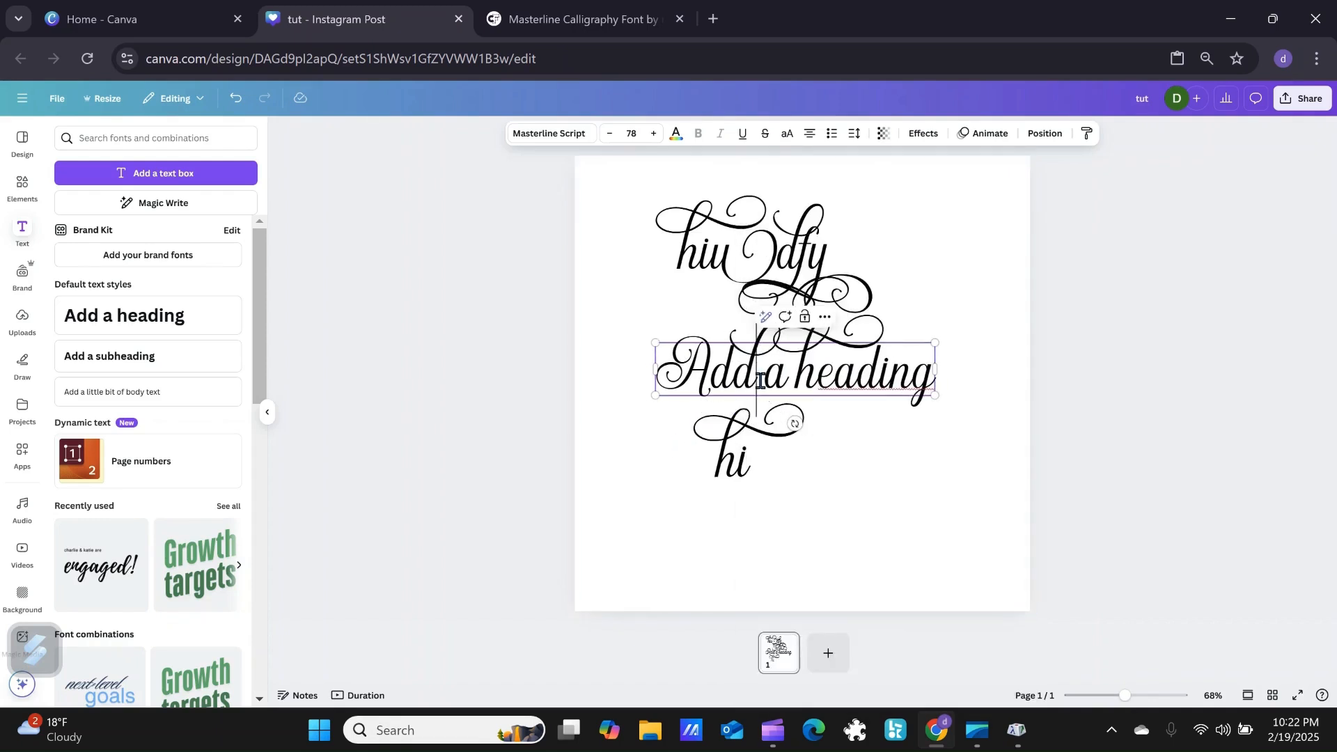
- Space out the three texts by shifting the heading, the "hi" text and the swash string slightly down the page
{"action": "left_click", "coordinate": [916, 475]}
{"action": "mouse_move", "coordinate": [858, 376]}
{"action": "left_mouse_down"}
{"action": "mouse_move", "coordinate": [884, 386]}
{"action": "mouse_move", "coordinate": [872, 395]}
{"action": "left_mouse_up"}
{"action": "left_click_drag", "start_coordinate": [722, 447], "coordinate": [732, 474]}
{"action": "mouse_move", "coordinate": [798, 254]}
{"action": "left_mouse_down"}
{"action": "mouse_move", "coordinate": [732, 285]}
{"action": "mouse_move", "coordinate": [812, 261]}
{"action": "mouse_move", "coordinate": [798, 282]}
{"action": "mouse_move", "coordinate": [785, 276]}
{"action": "left_mouse_up"}
{"action": "left_click_drag", "start_coordinate": [691, 284], "coordinate": [732, 259]}
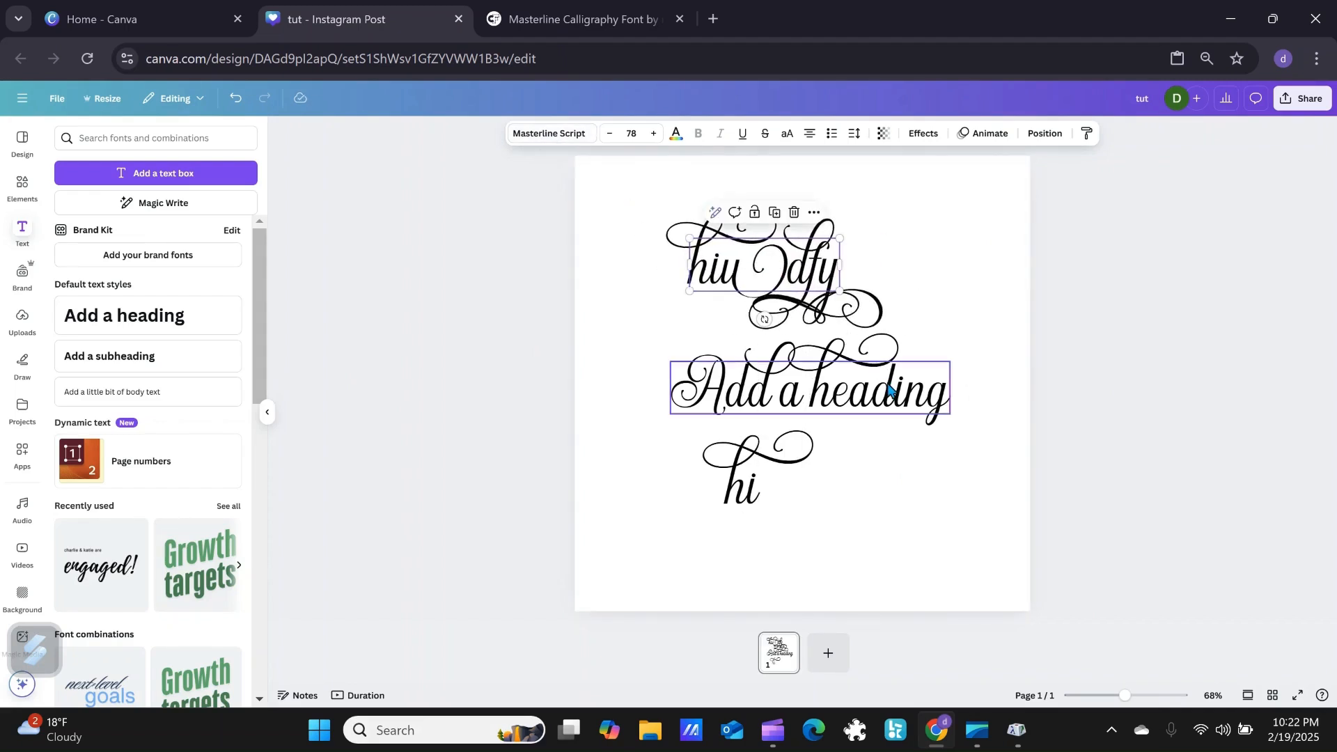
{"action": "double_click", "coordinate": [738, 279]}
{"action": "key", "text": "Escape"}
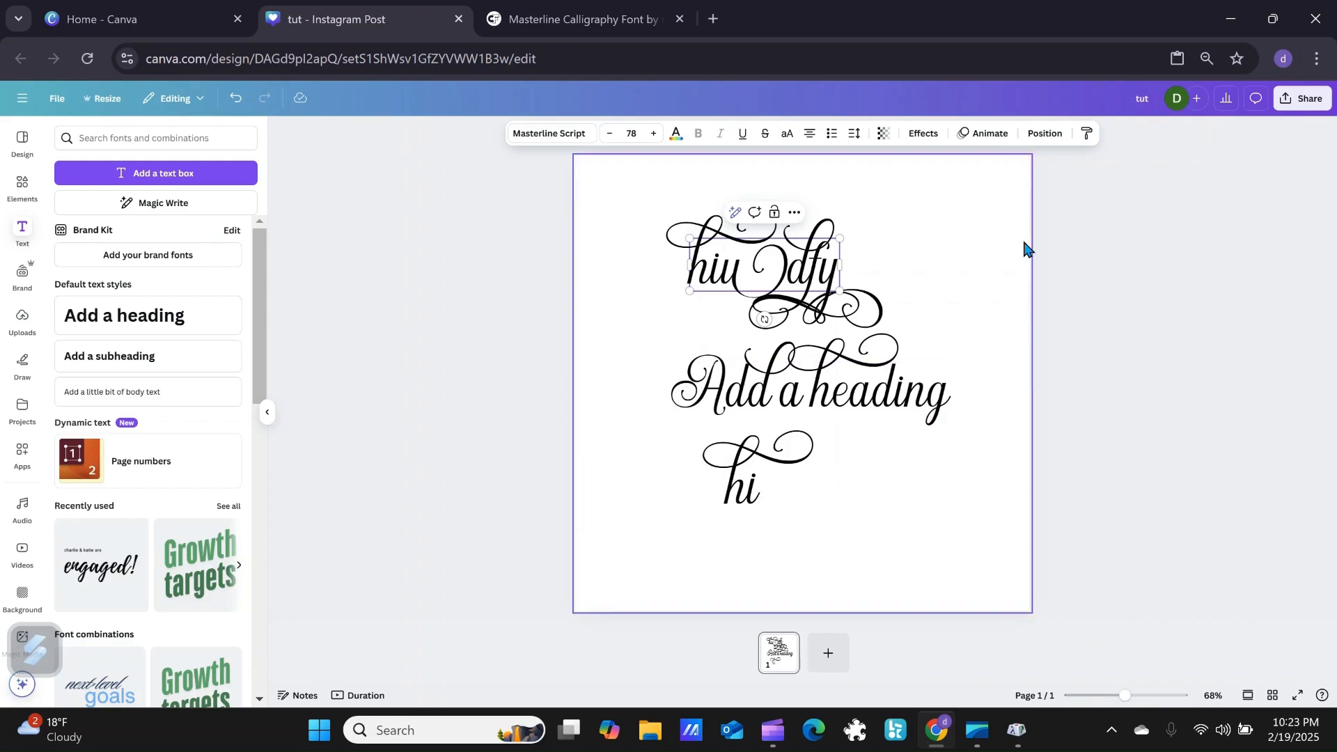
{"action": "left_click", "coordinate": [846, 405]}
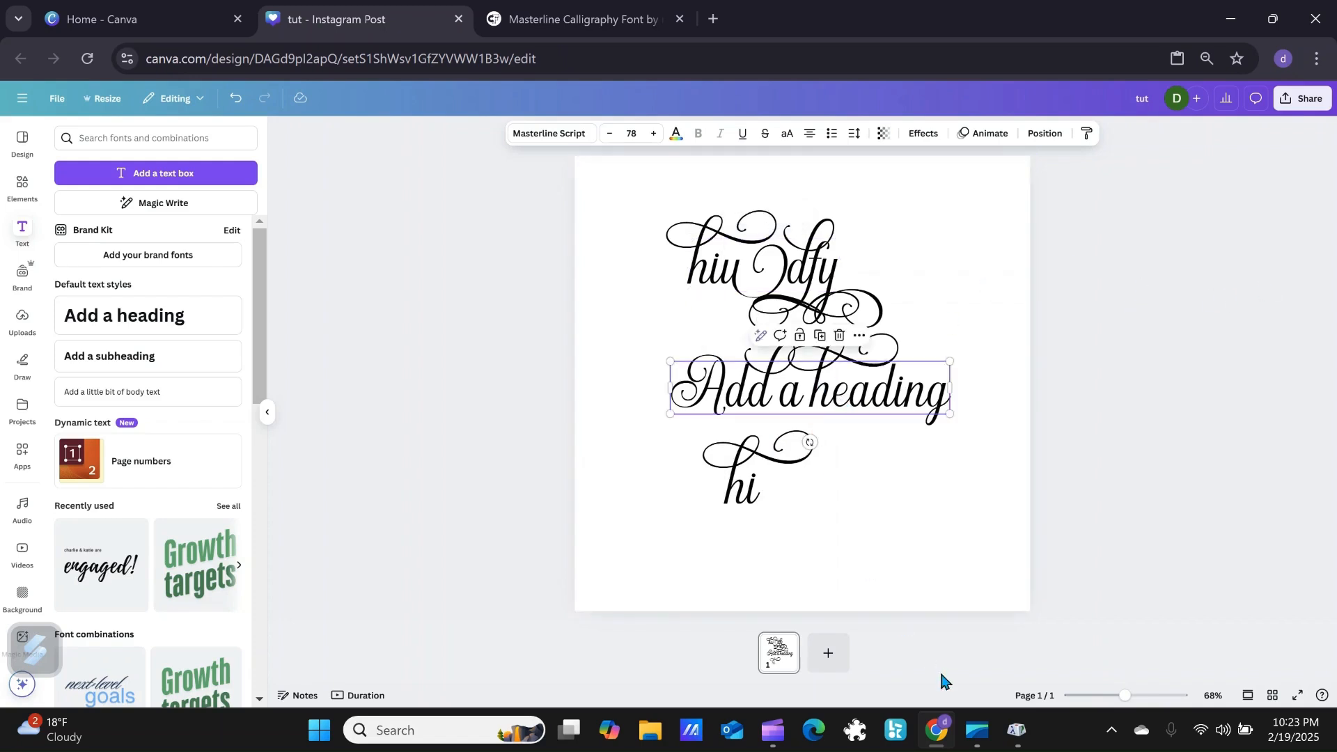
- Switch to Character Map and clear all the characters collected for copying
{"action": "left_click", "coordinate": [1016, 731]}
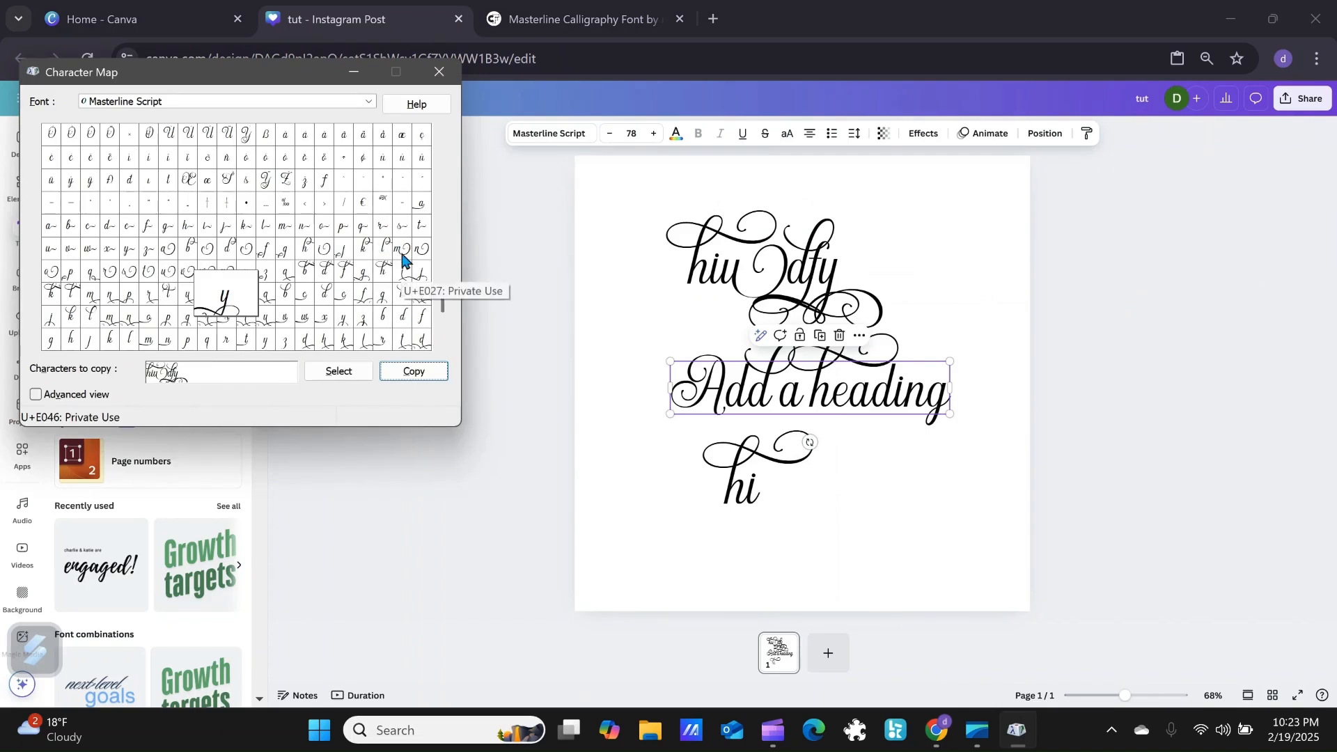
{"action": "left_click_drag", "start_coordinate": [232, 372], "coordinate": [150, 373]}
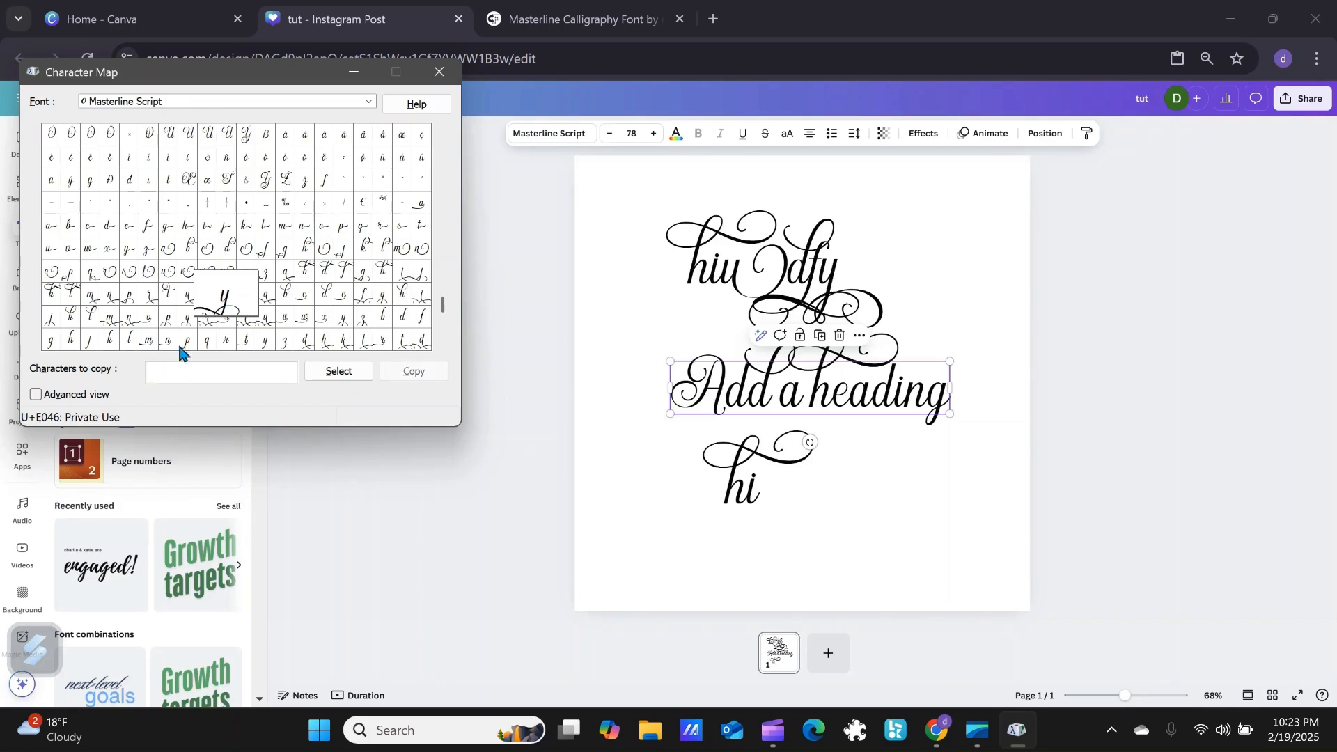
- Return to the Canva page and shift the swash string above the heading slightly to the right
{"action": "mouse_move", "coordinate": [809, 255]}
{"action": "left_mouse_down"}
{"action": "mouse_move", "coordinate": [753, 250]}
{"action": "mouse_move", "coordinate": [827, 253]}
{"action": "left_mouse_up"}
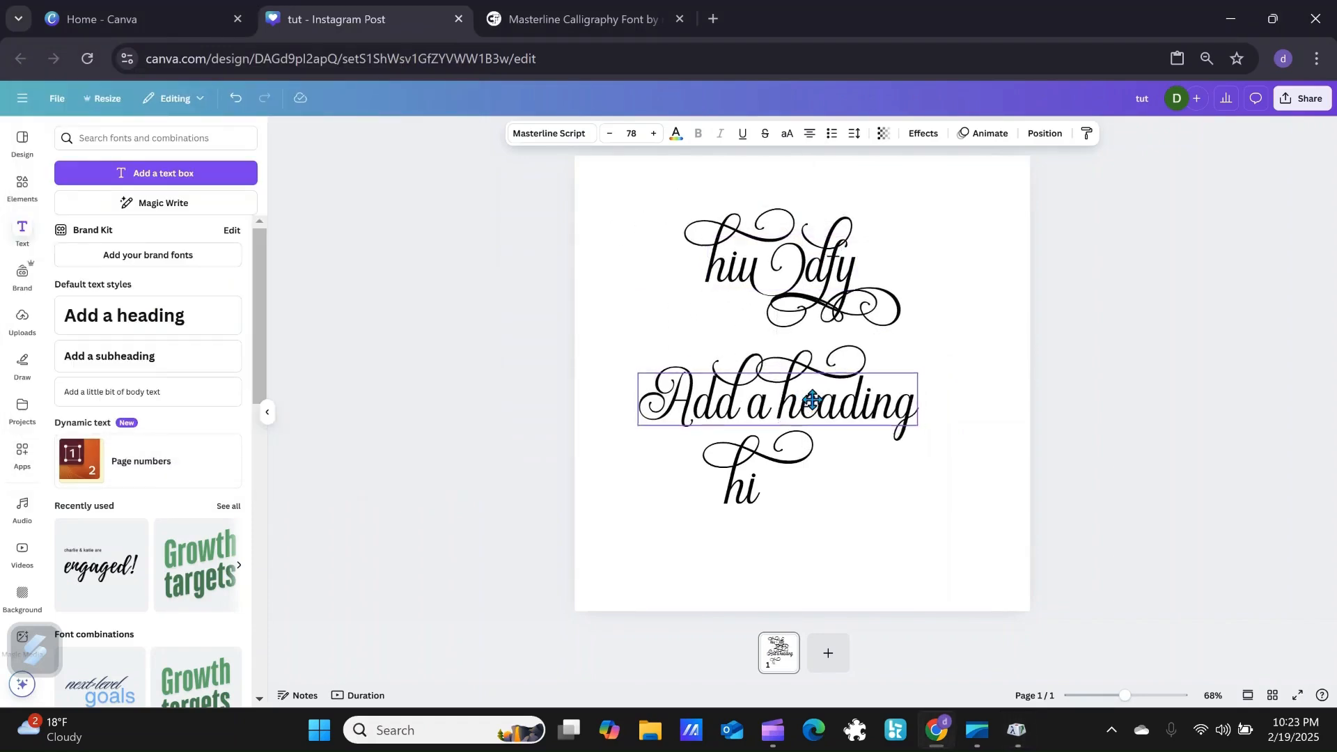